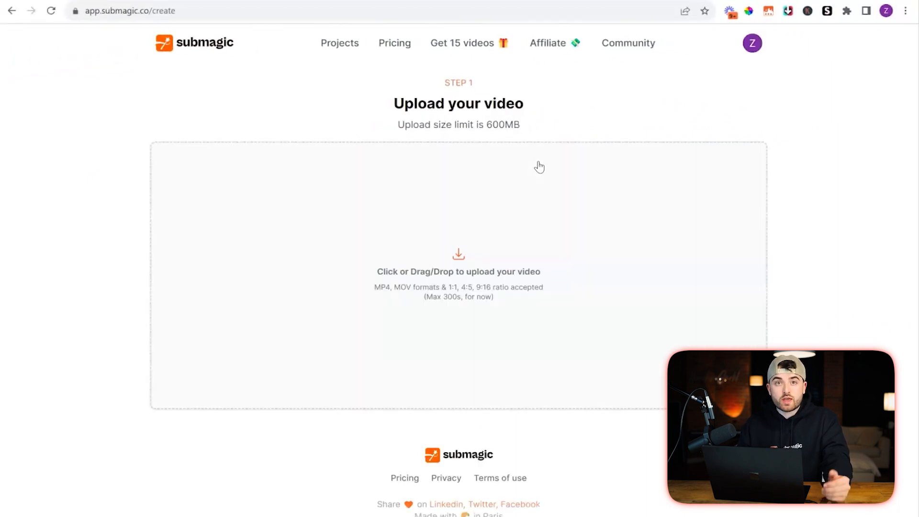
# Choose the Clip 1 video file and upload it with English as the video language
pyautogui.click(412, 254)
pyautogui.doubleClick(213, 98)
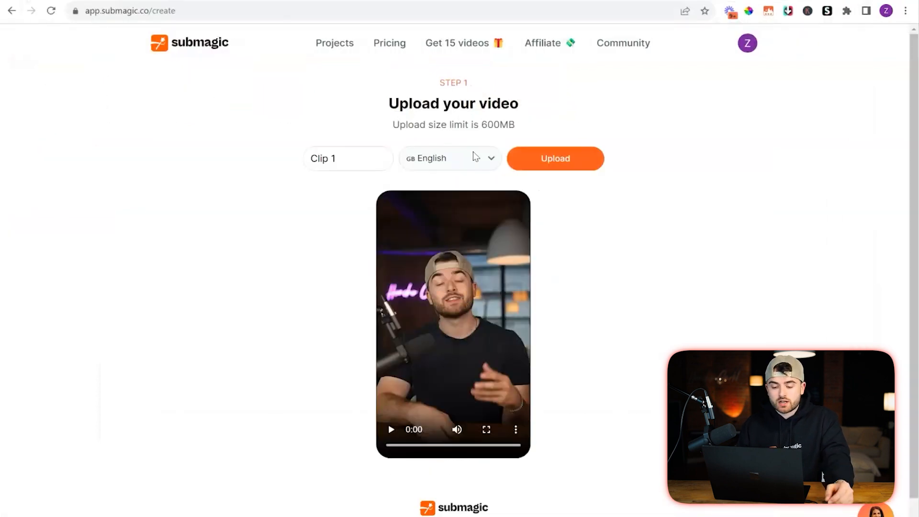
pyautogui.click(485, 161)
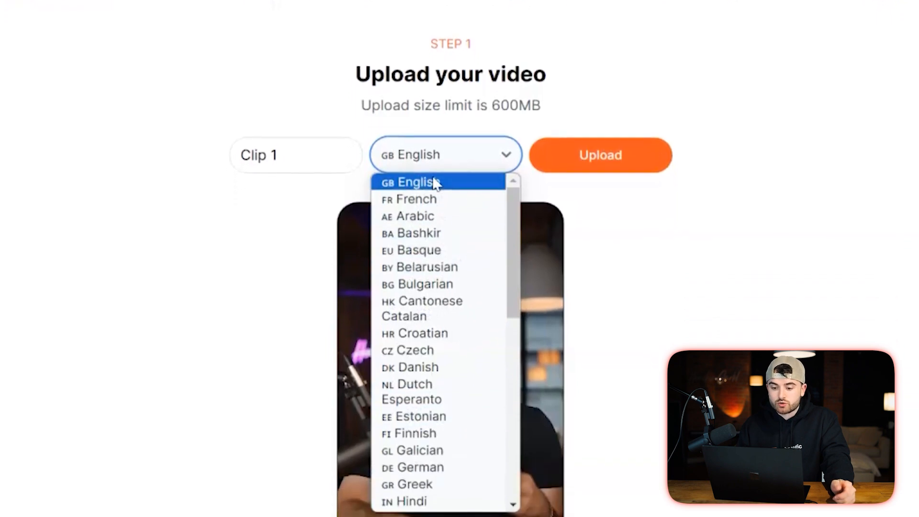
pyautogui.click(416, 217)
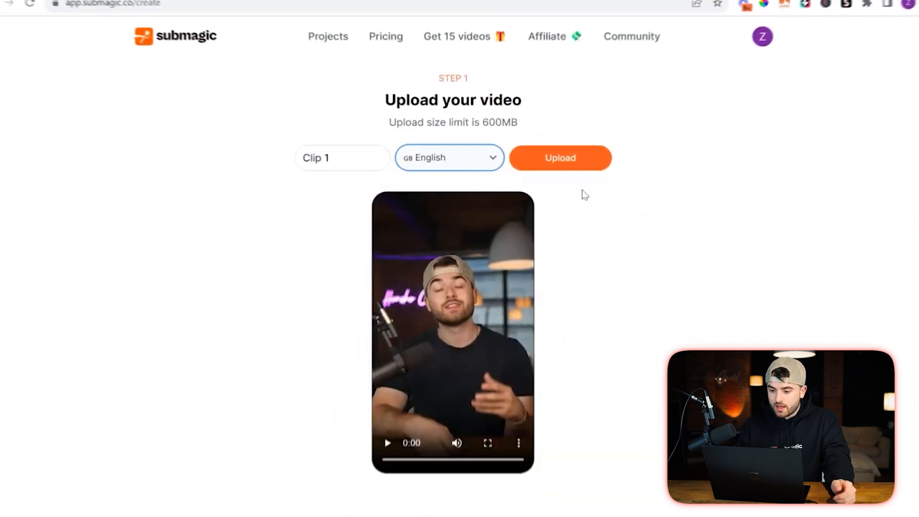
pyautogui.click(556, 163)
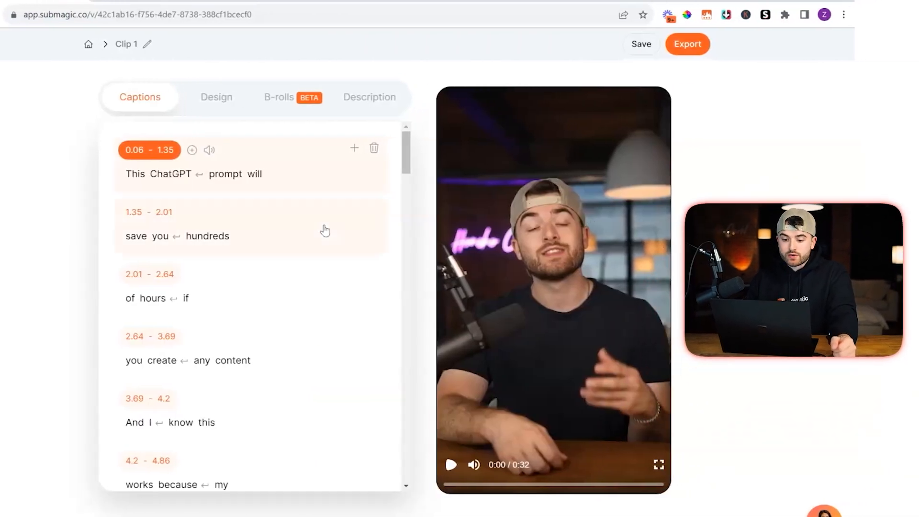
# Mute the clip and play a few seconds to review the generated captions
pyautogui.click(474, 463)
pyautogui.click(450, 464)
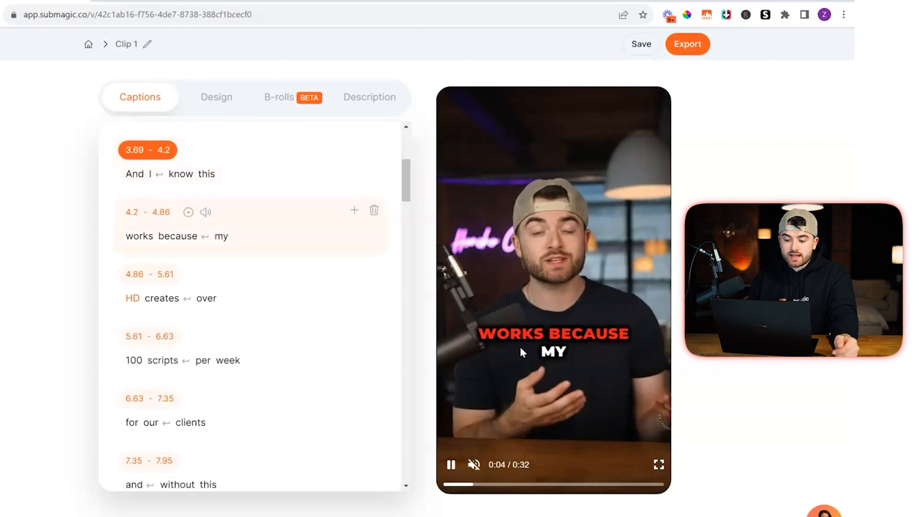
pyautogui.click(451, 464)
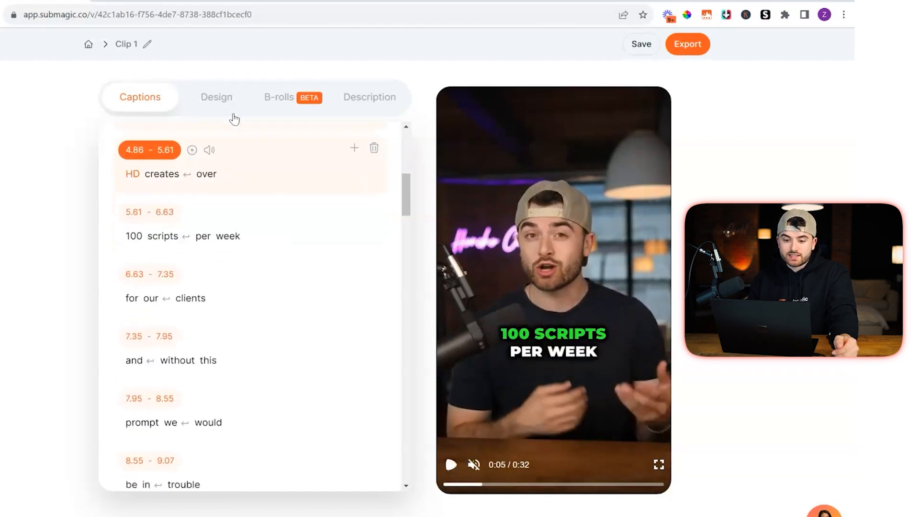
# Apply the Beast caption theme to the clip and play a short preview of it
pyautogui.click(220, 100)
pyautogui.scroll(2, 209, 240)
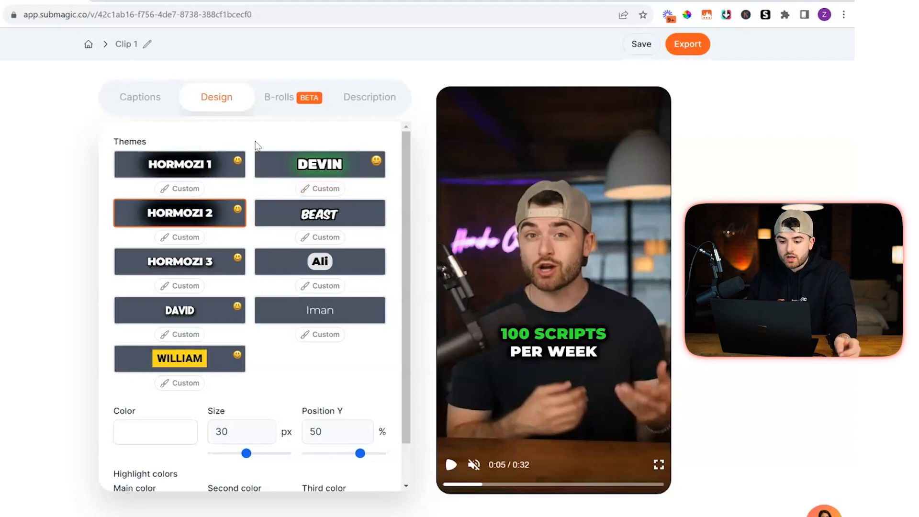
pyautogui.click(308, 219)
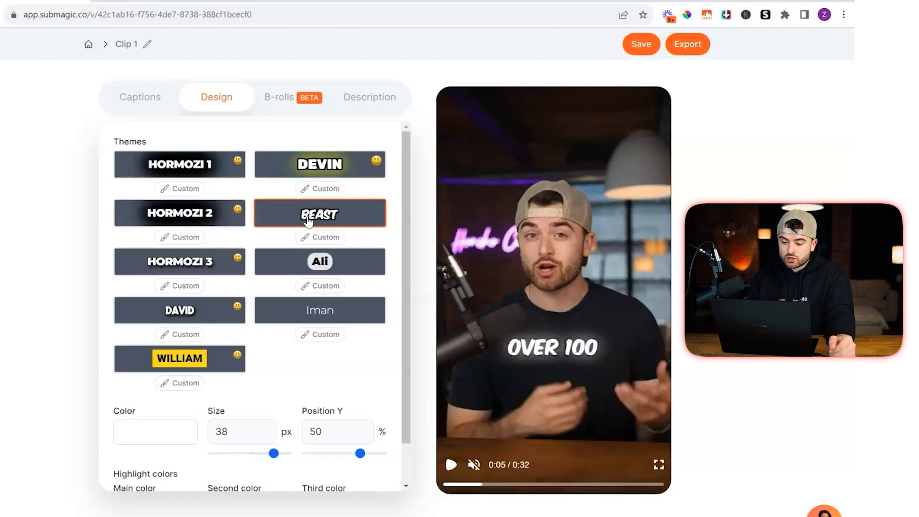
pyautogui.click(450, 465)
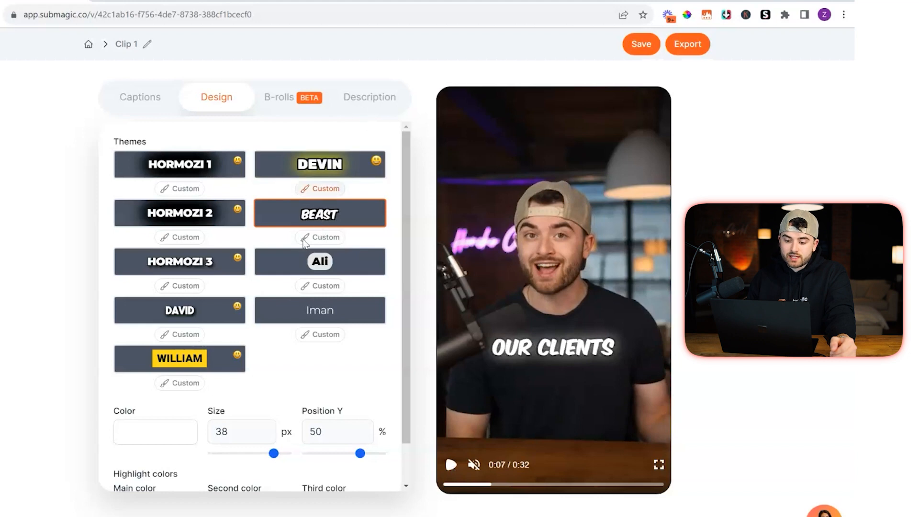
# Try the Ali and Iman caption themes, playing a short preview of each
pyautogui.click(290, 270)
pyautogui.click(450, 465)
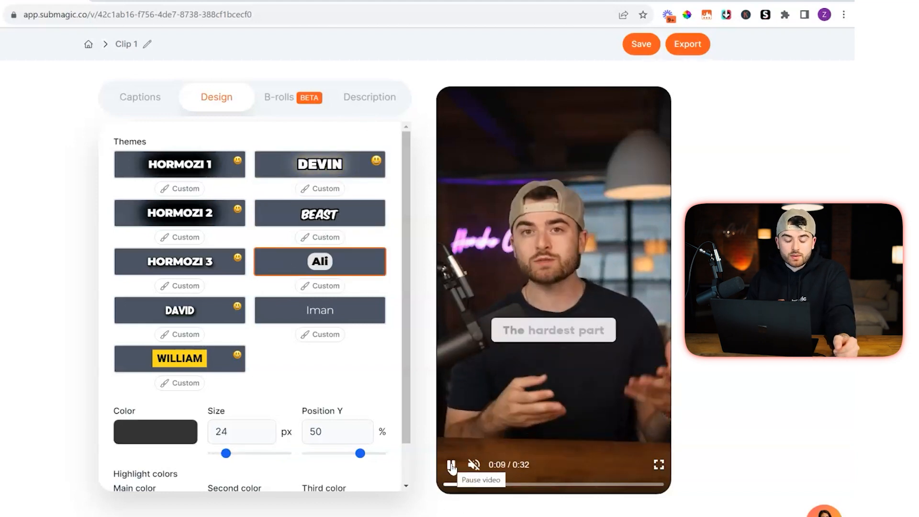
pyautogui.click(451, 466)
pyautogui.click(302, 318)
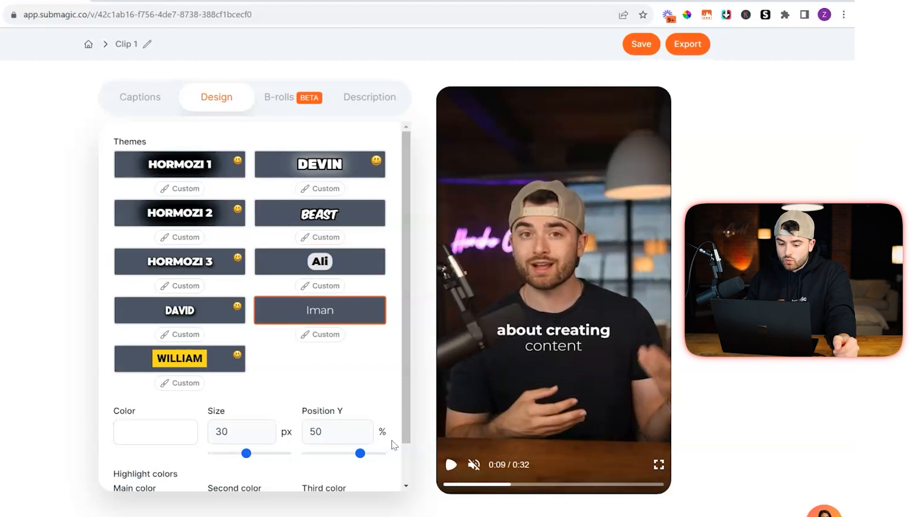
pyautogui.click(452, 472)
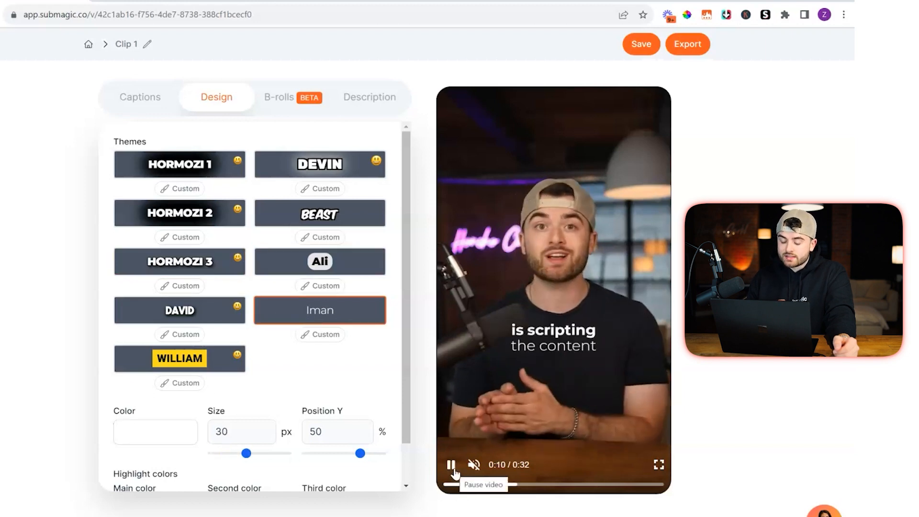
pyautogui.click(452, 470)
# Apply the Hormozi 1 caption theme and play a short preview of it
pyautogui.click(202, 173)
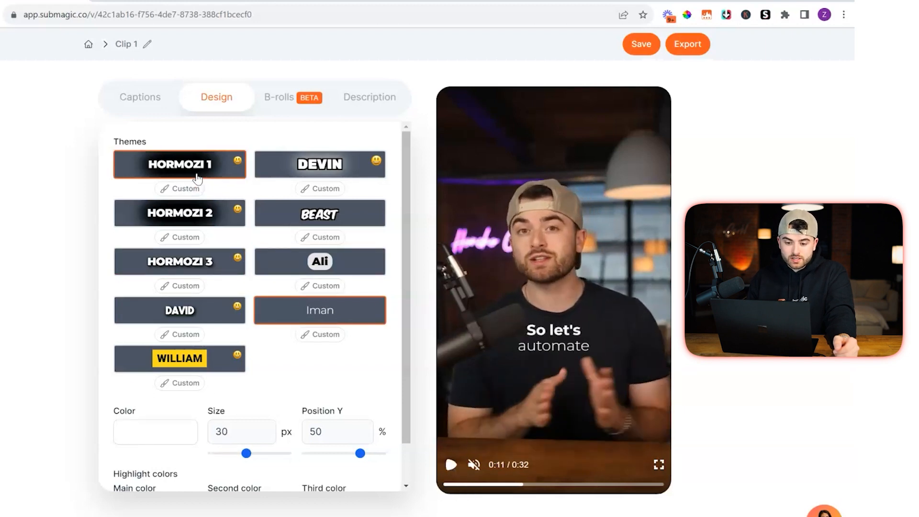
pyautogui.click(451, 465)
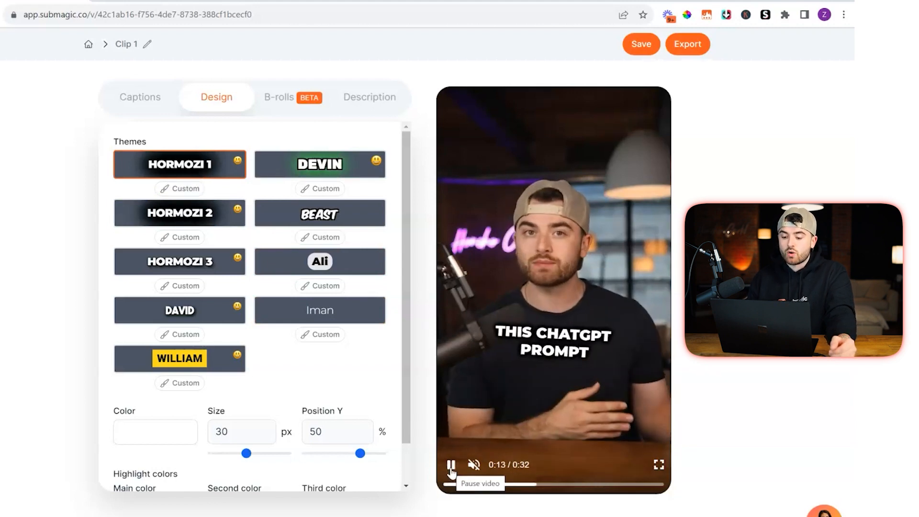
pyautogui.click(451, 472)
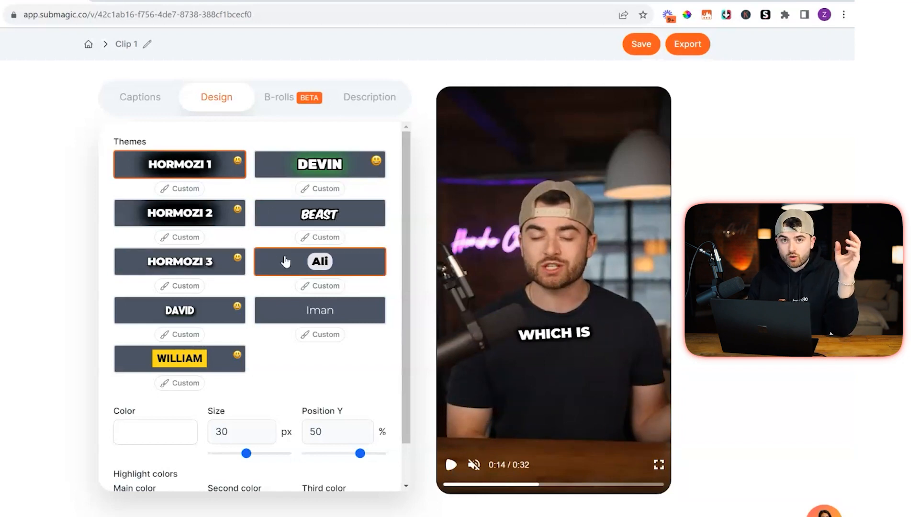
# Compare the Beast, Hormozi 2, Hormozi 1, Ali and David caption themes on the paused frame
pyautogui.click(297, 217)
pyautogui.click(231, 215)
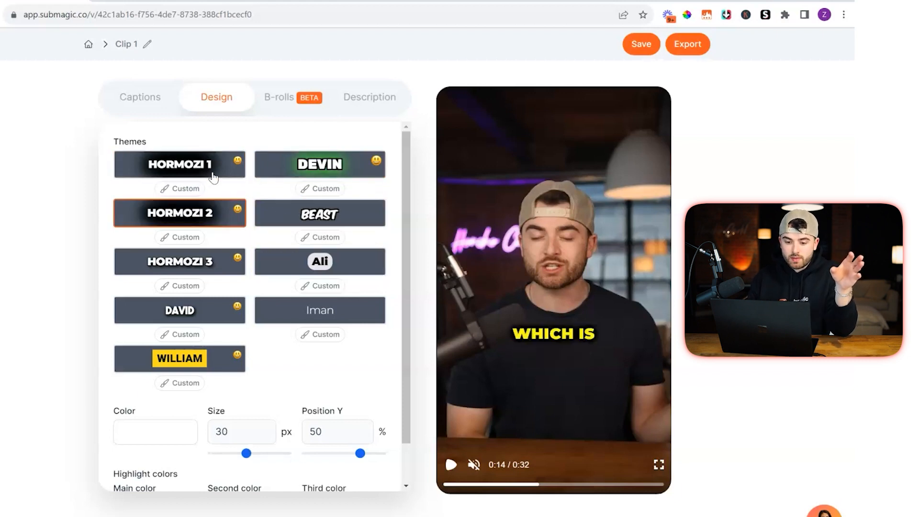
pyautogui.click(222, 174)
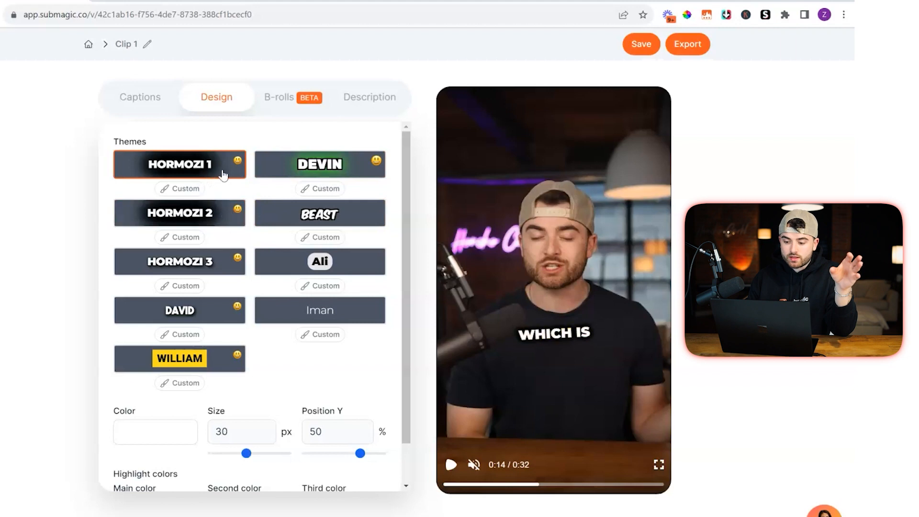
pyautogui.click(309, 268)
pyautogui.click(207, 313)
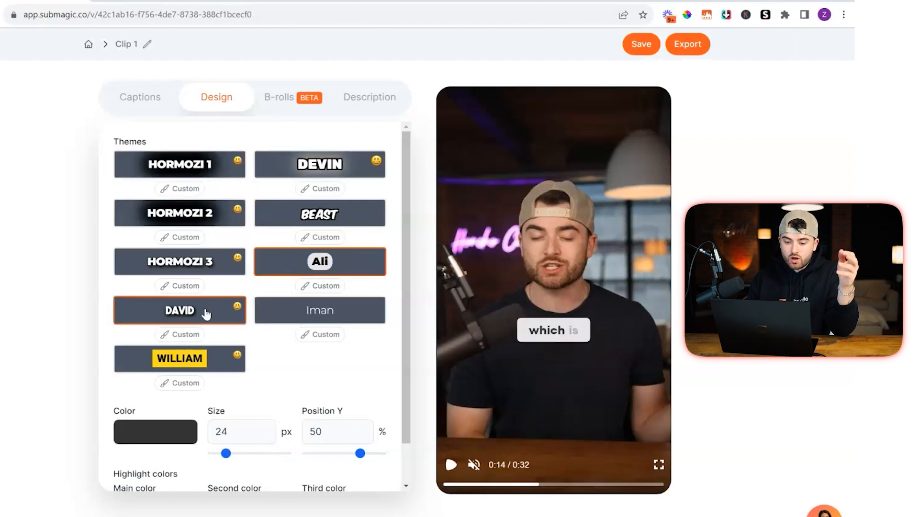
# Apply the Beast caption theme and open its custom settings
pyautogui.click(286, 225)
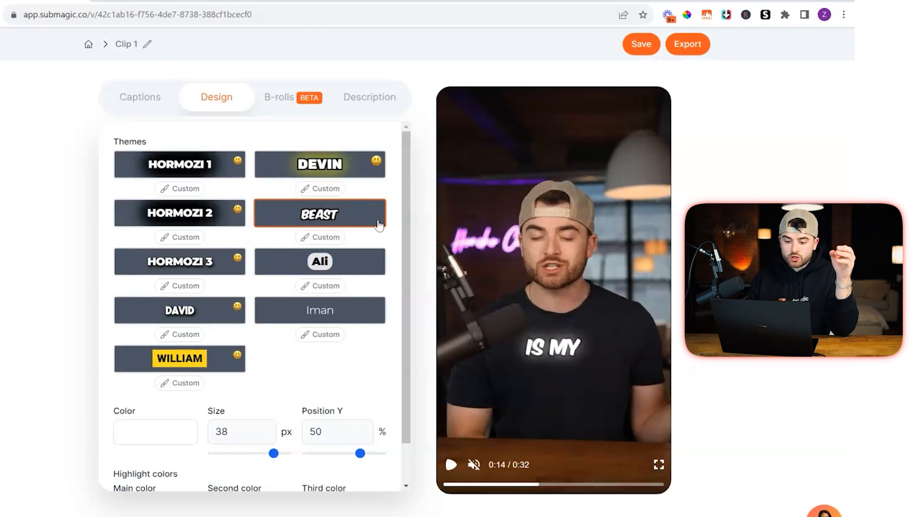
pyautogui.click(332, 240)
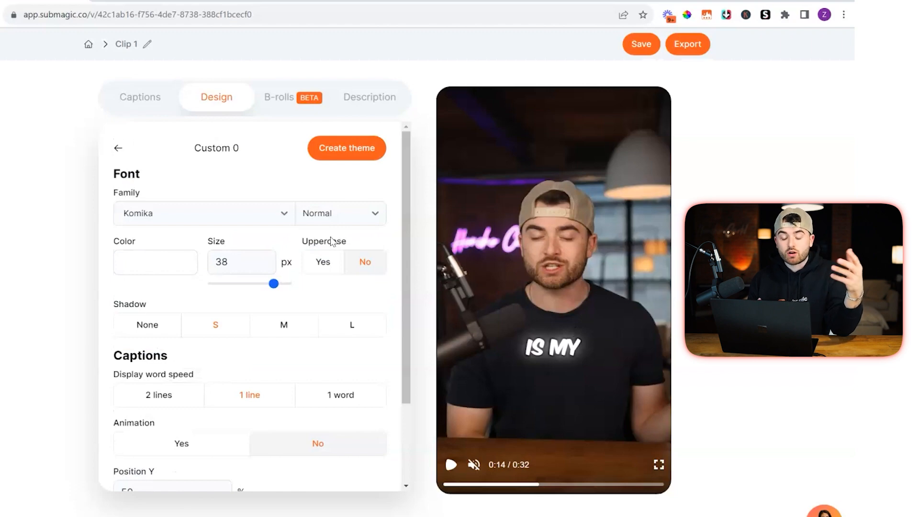
# Try the TTfors, Poppins, Nunito and Raleway font families on the captions
pyautogui.click(276, 219)
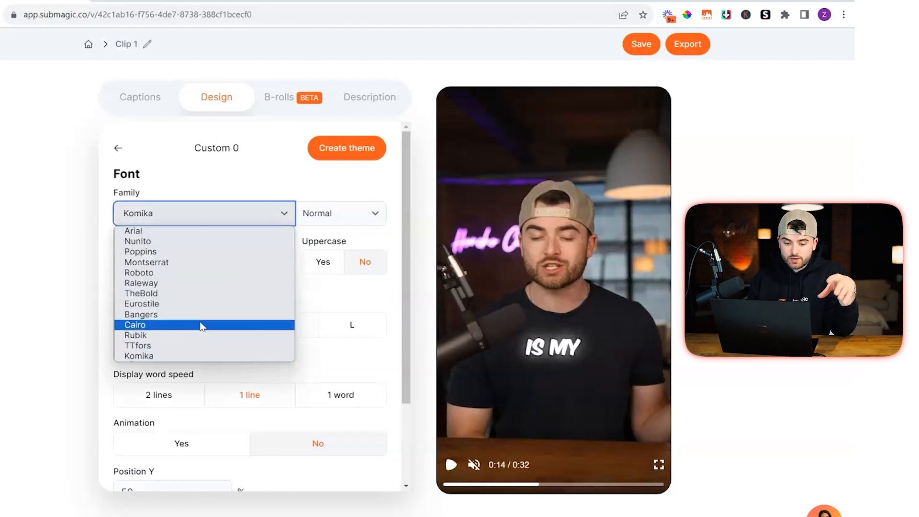
pyautogui.click(199, 343)
pyautogui.click(208, 211)
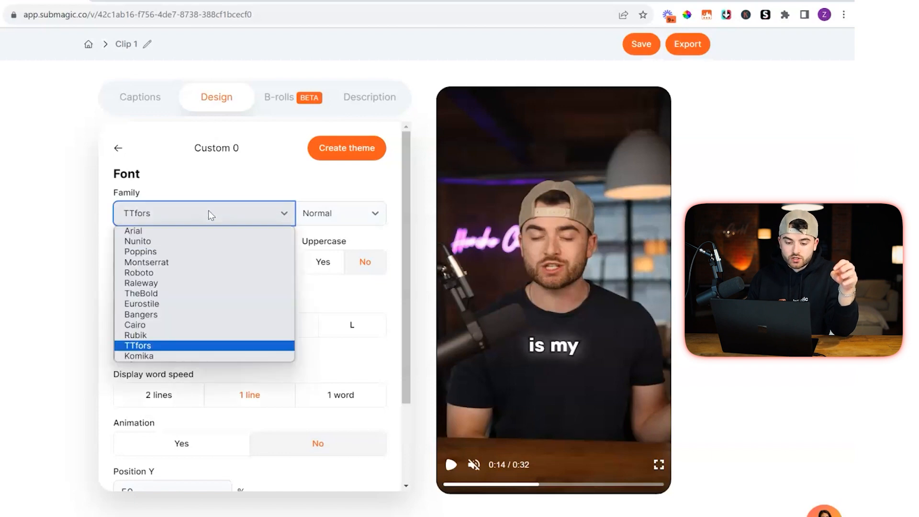
pyautogui.click(163, 250)
pyautogui.click(207, 220)
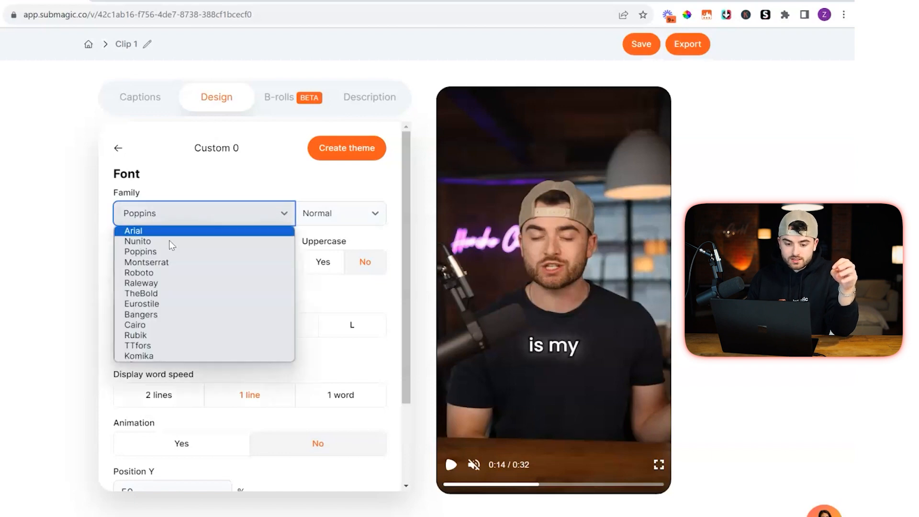
pyautogui.click(168, 241)
pyautogui.click(211, 212)
pyautogui.click(175, 282)
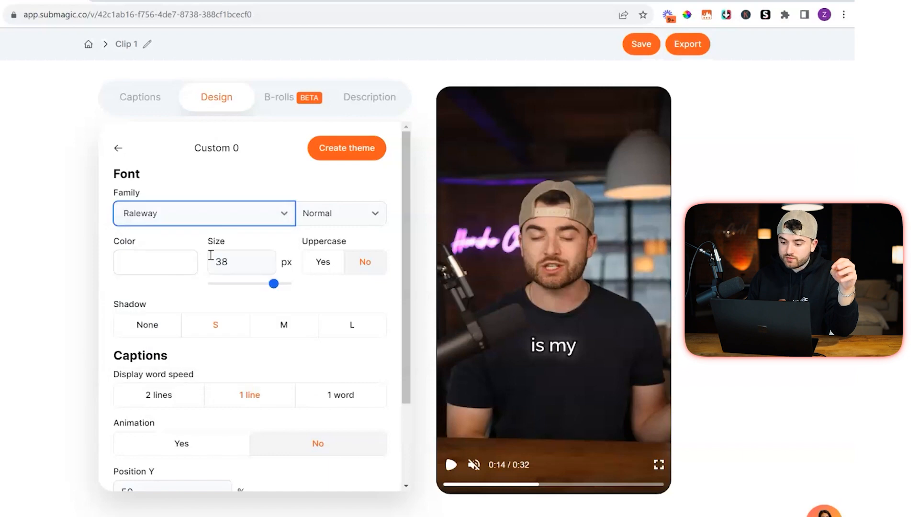
# Set the caption font family to Bangers with the Normal style
pyautogui.click(233, 219)
pyautogui.click(181, 315)
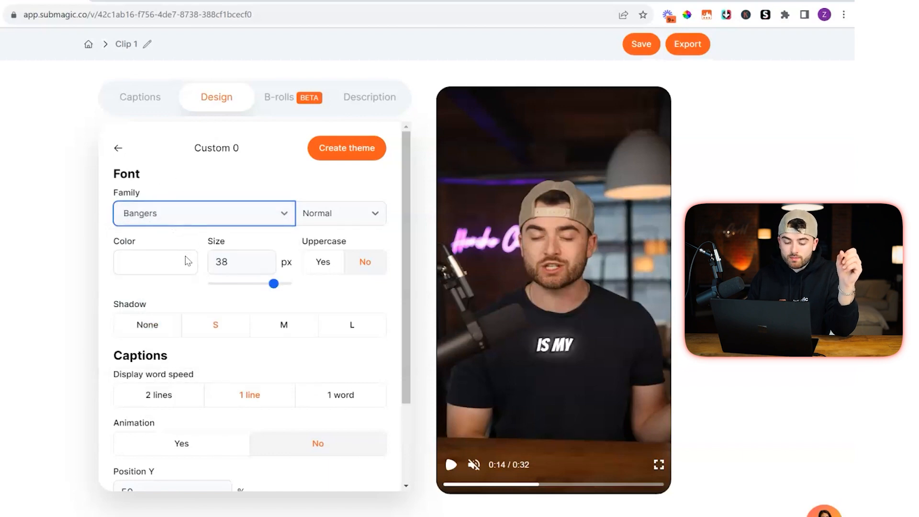
pyautogui.click(343, 216)
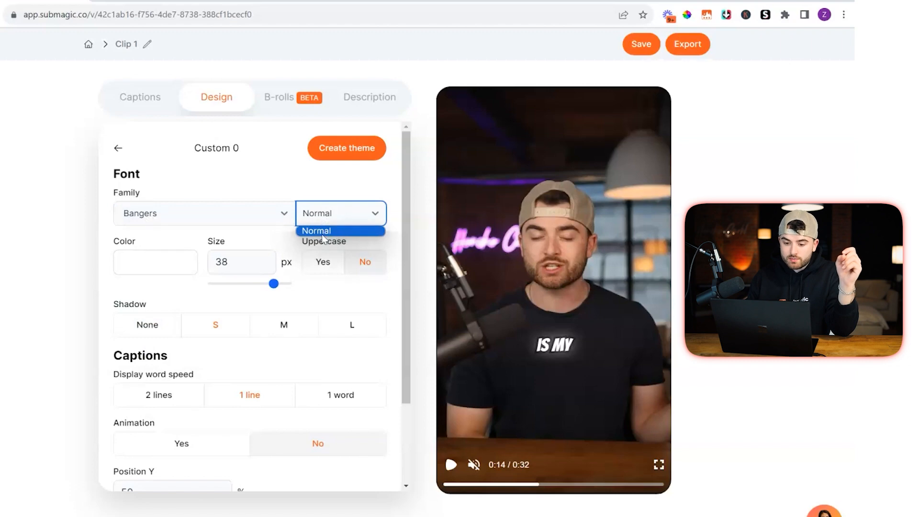
pyautogui.click(335, 235)
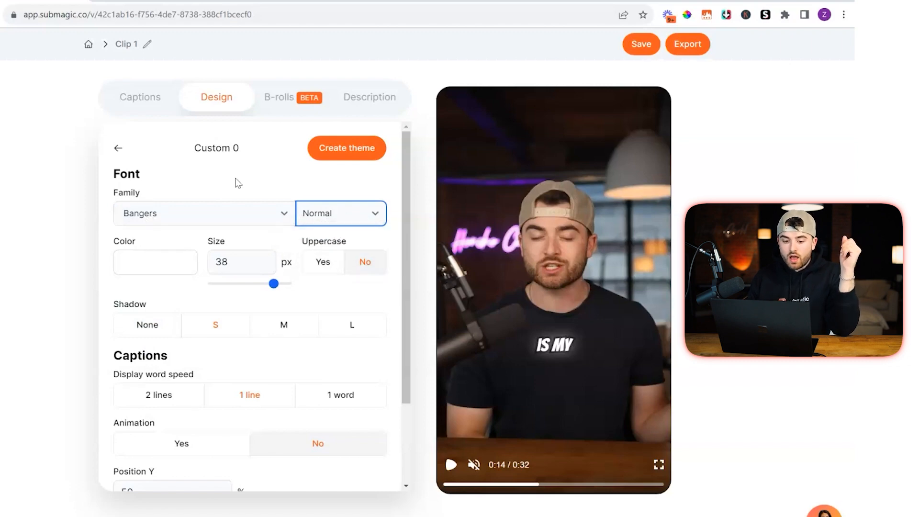
# Change the caption font color to orange, hex FF5700
pyautogui.scroll(-1, 237, 183)
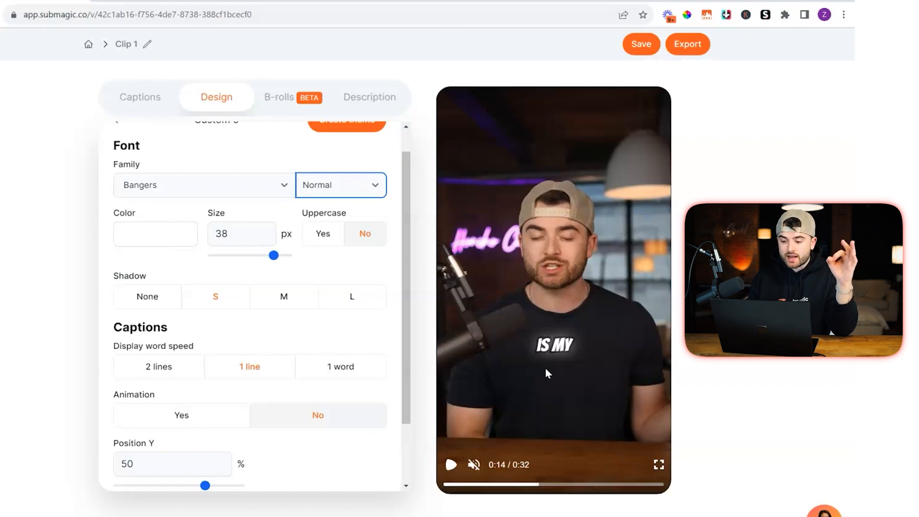
pyautogui.click(146, 244)
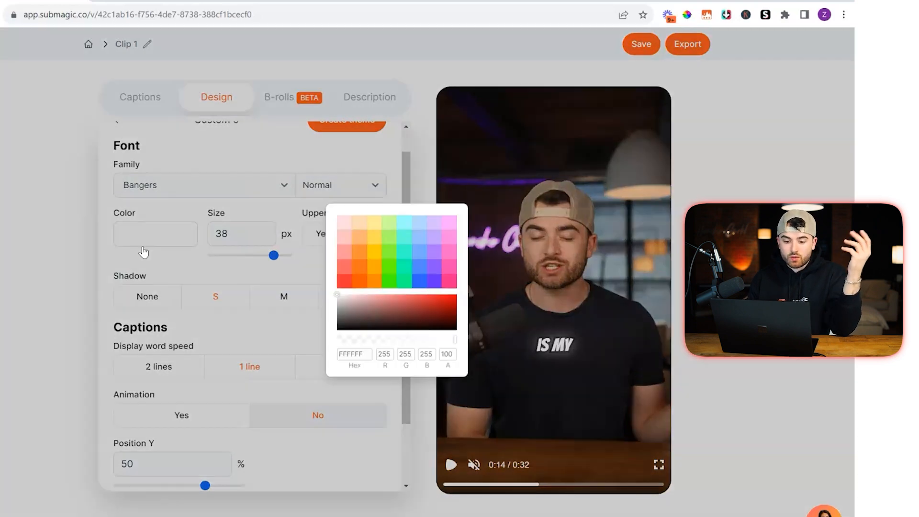
pyautogui.click(360, 286)
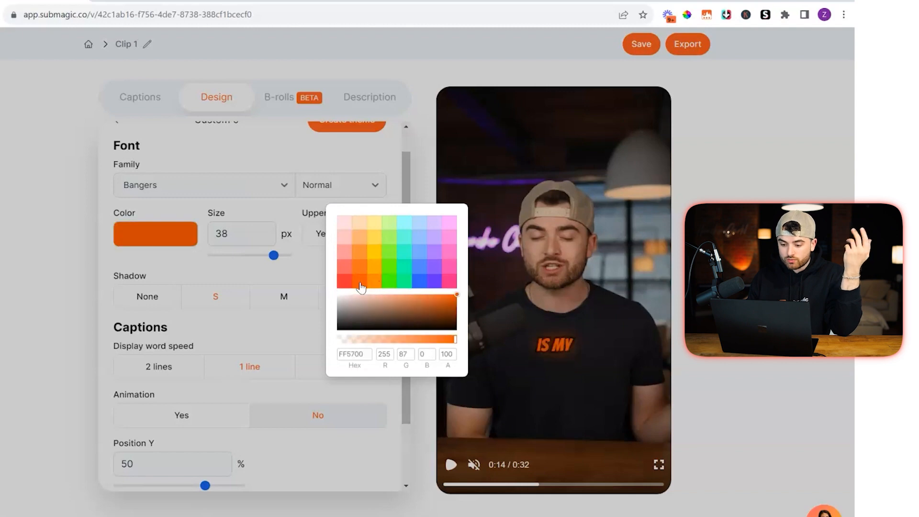
pyautogui.click(250, 150)
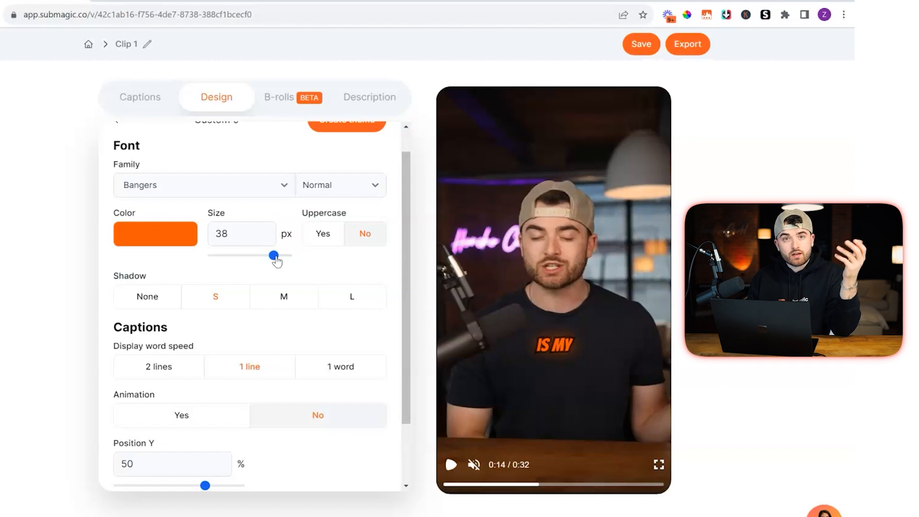
# Increase the caption font size to 42 px and turn on uppercase
pyautogui.moveTo(266, 262); pyautogui.dragTo(327, 270)
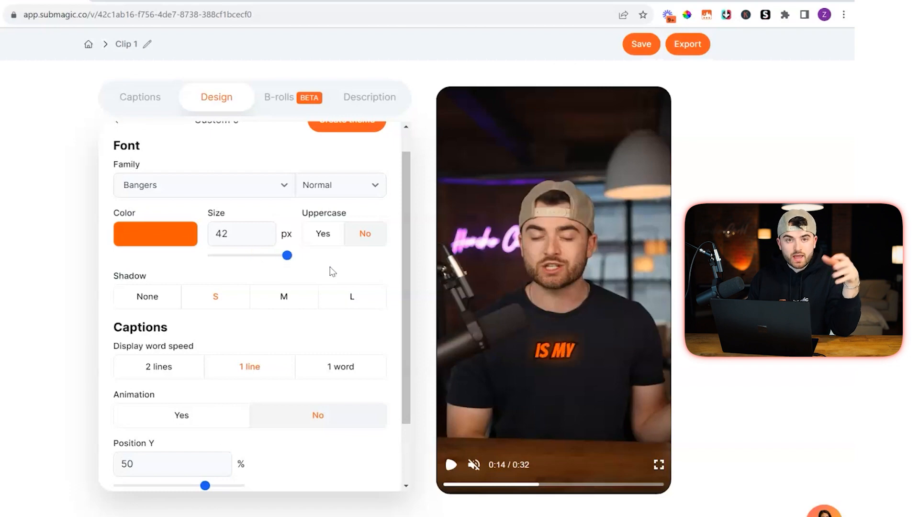
pyautogui.click(337, 238)
pyautogui.click(365, 240)
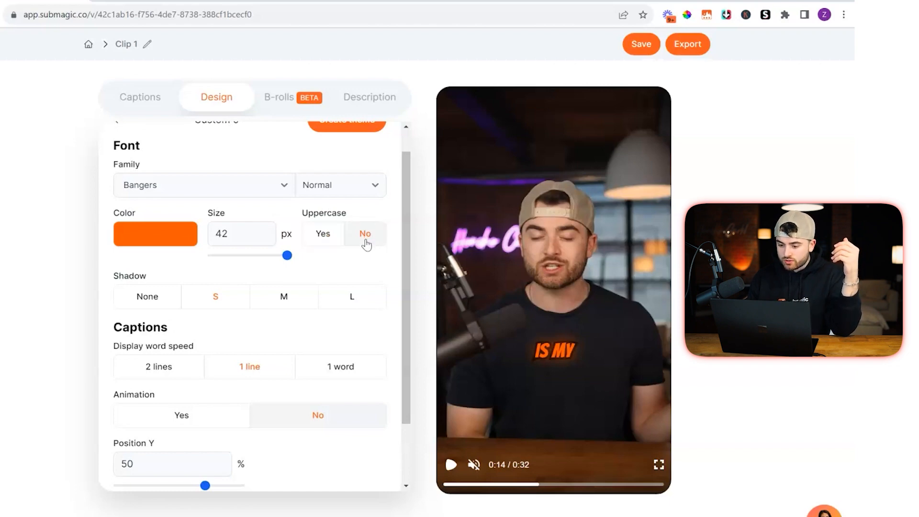
pyautogui.click(325, 240)
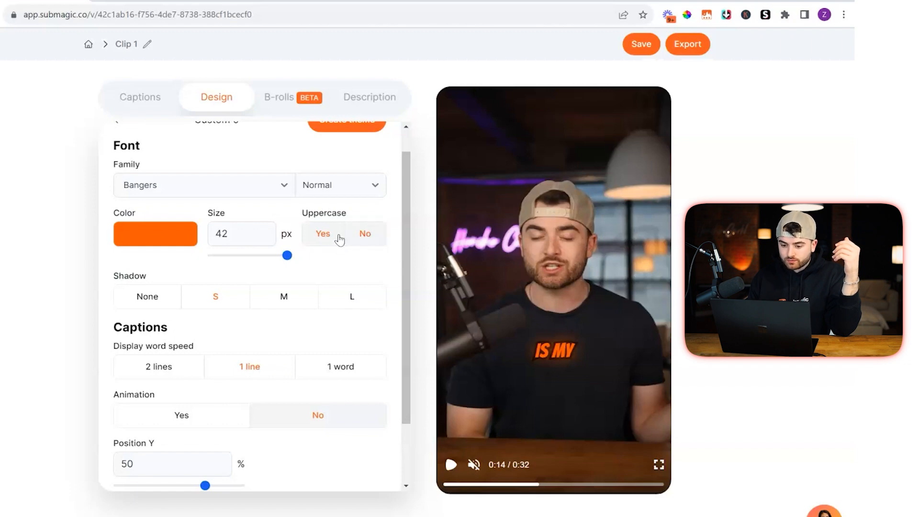
pyautogui.scroll(-1, 319, 262)
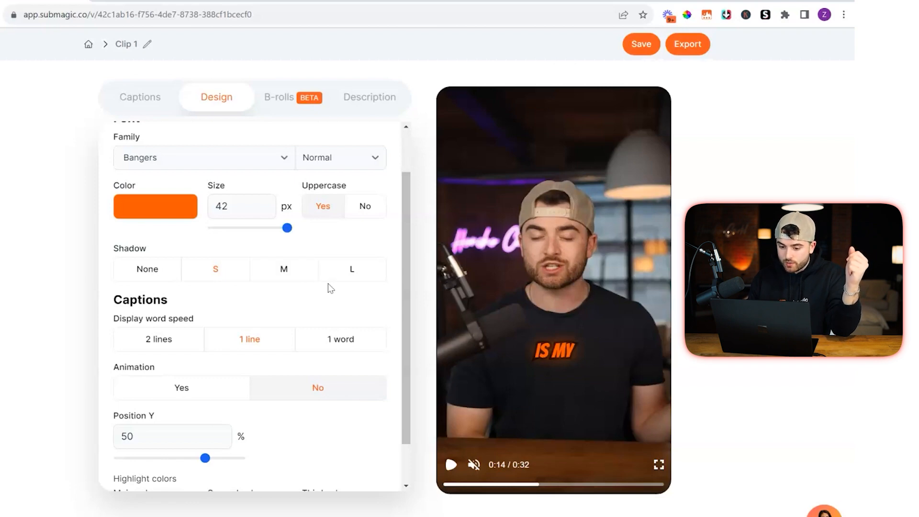
# Try the None and L caption shadows, and set the shadow to M
pyautogui.click(162, 270)
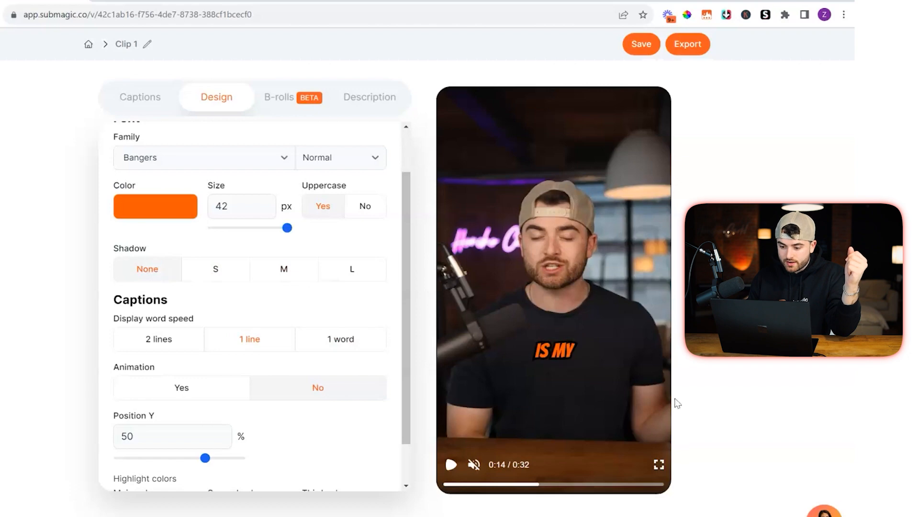
pyautogui.click(334, 282)
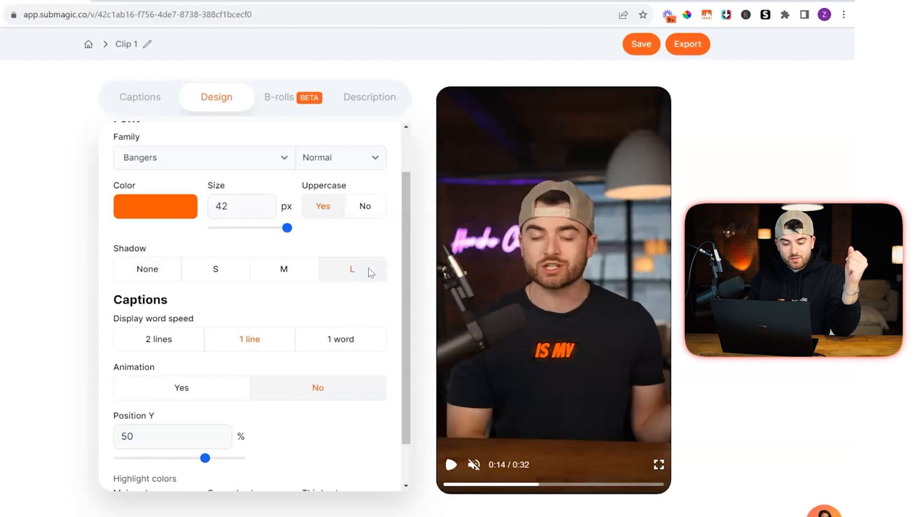
pyautogui.click(282, 279)
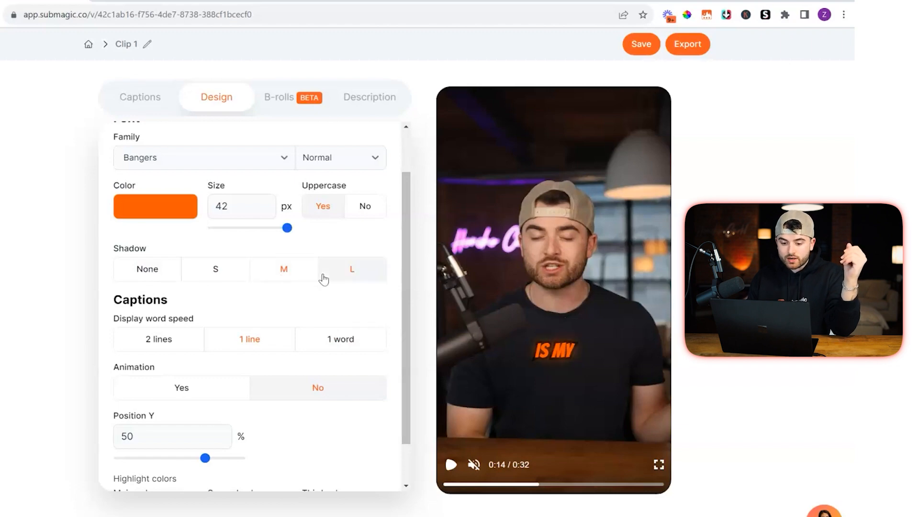
# Compare the display word speed options, keep the captions at 2 lines, and preview the video from about 0:03
pyautogui.scroll(-1, 254, 294)
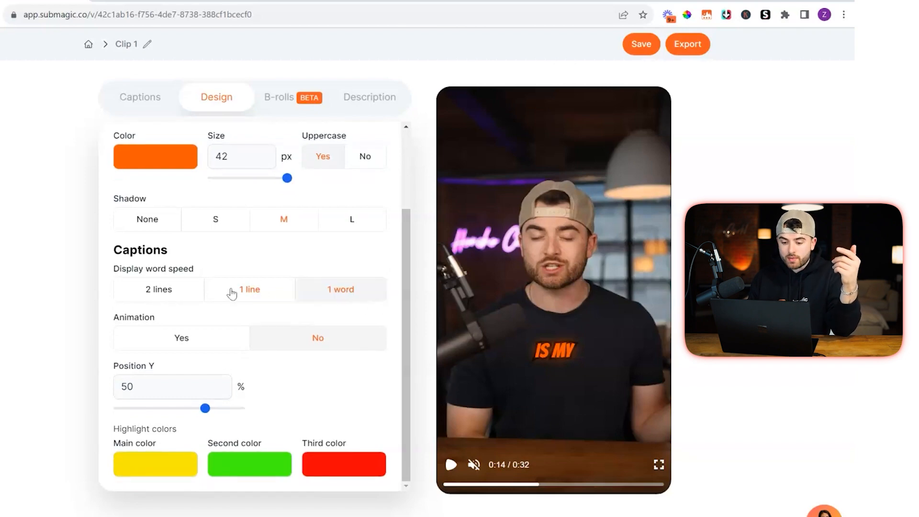
pyautogui.click(151, 290)
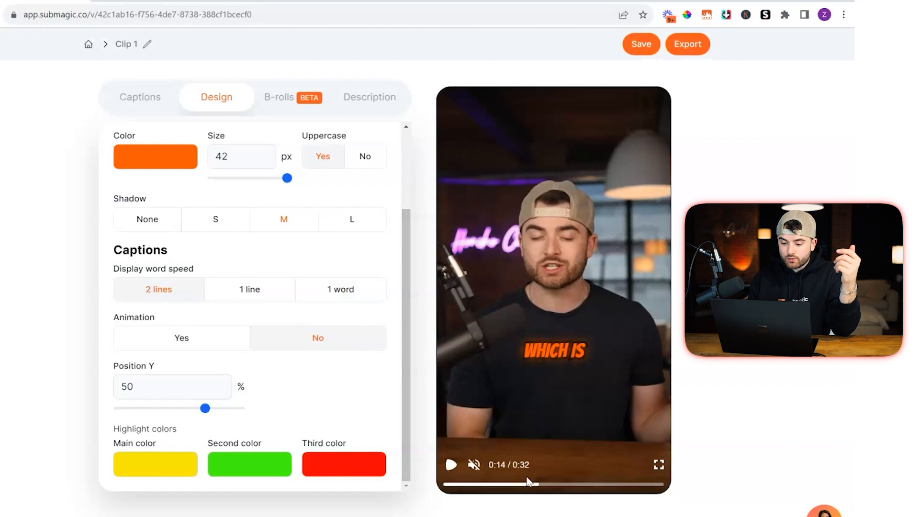
pyautogui.click(467, 484)
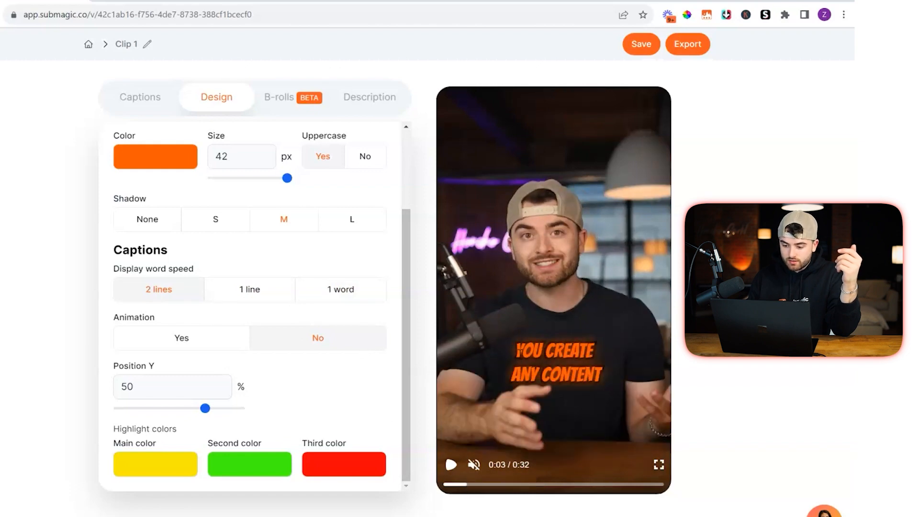
pyautogui.click(271, 294)
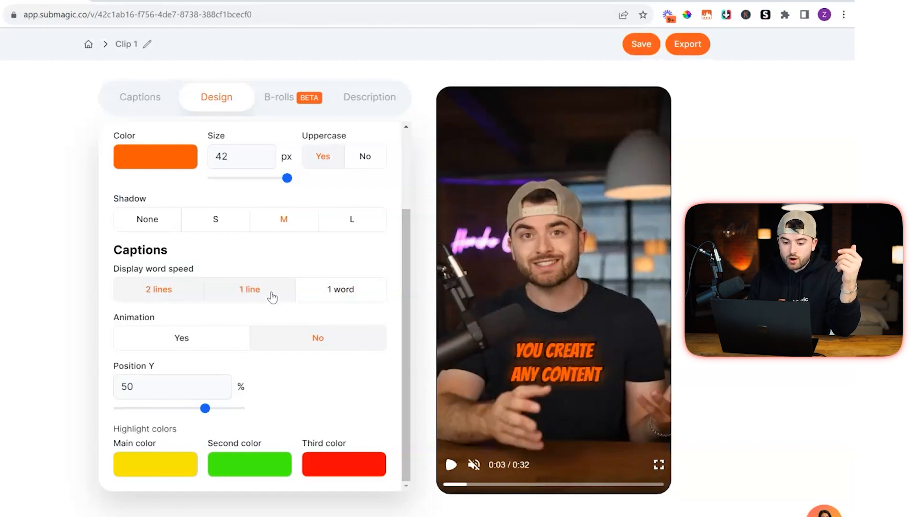
pyautogui.click(346, 290)
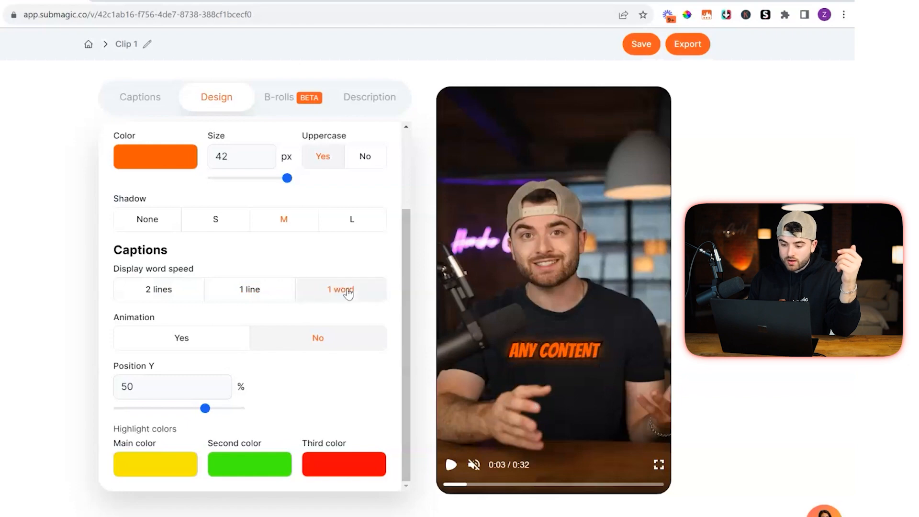
pyautogui.click(266, 294)
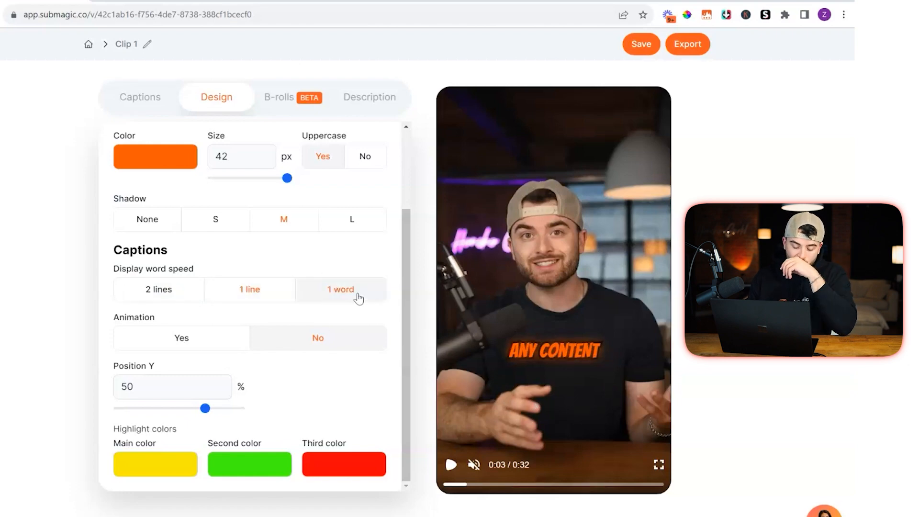
pyautogui.click(184, 297)
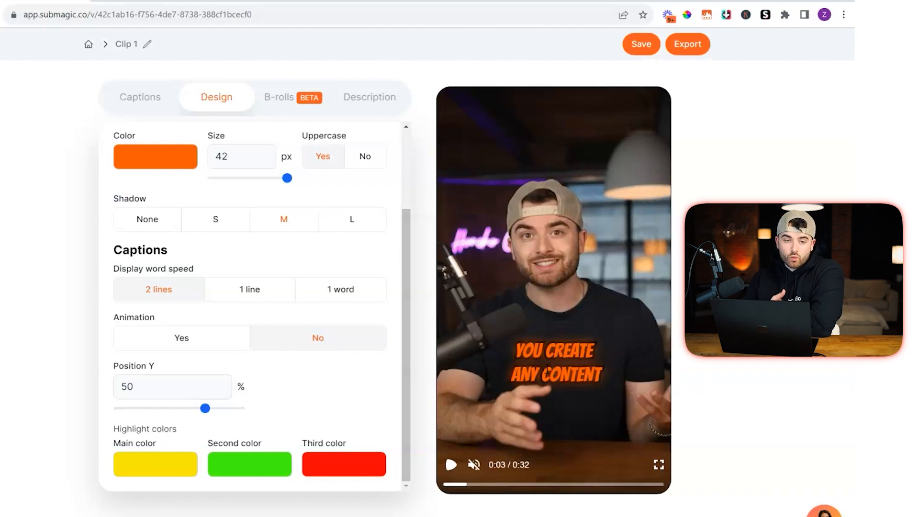
pyautogui.click(450, 464)
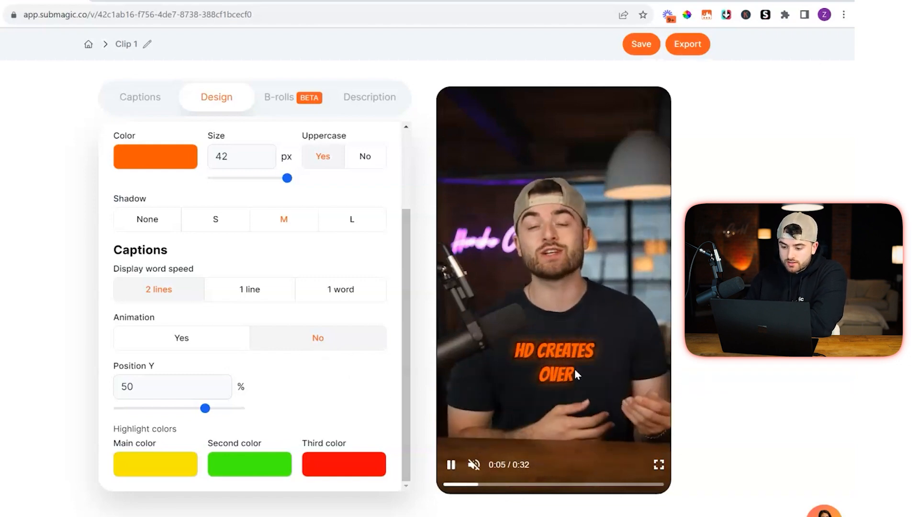
pyautogui.click(450, 465)
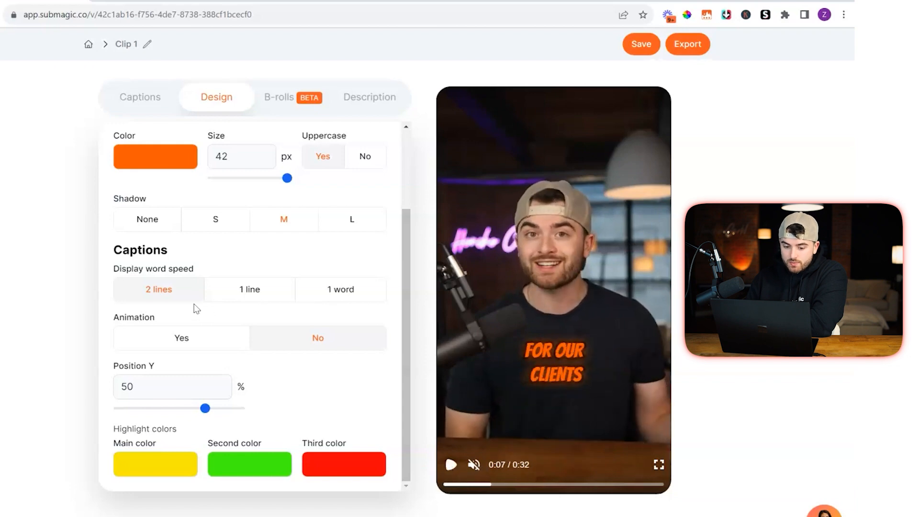
# Enable the caption animation and play a few seconds of the video to preview it
pyautogui.click(184, 338)
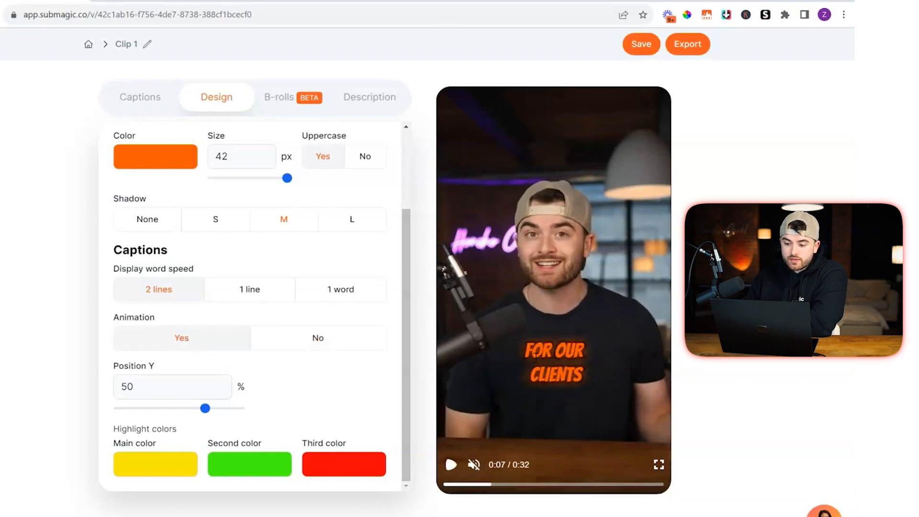
pyautogui.click(451, 464)
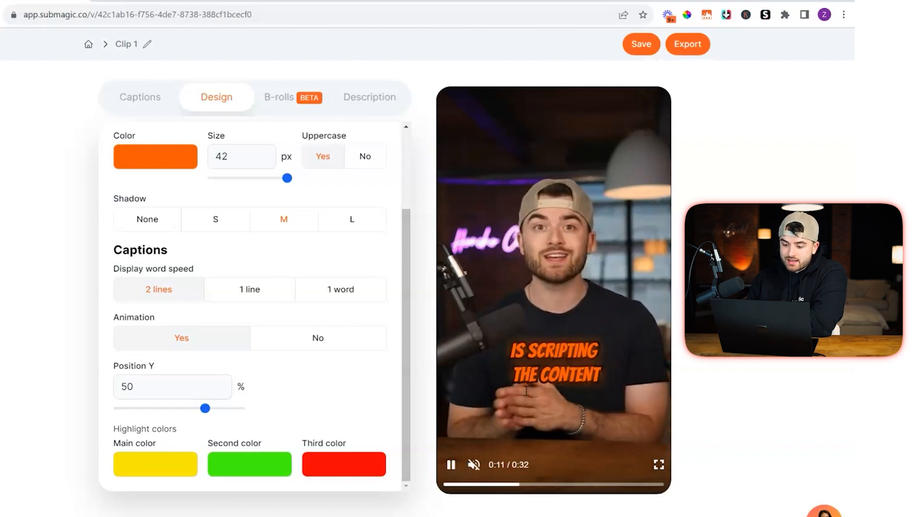
pyautogui.click(500, 372)
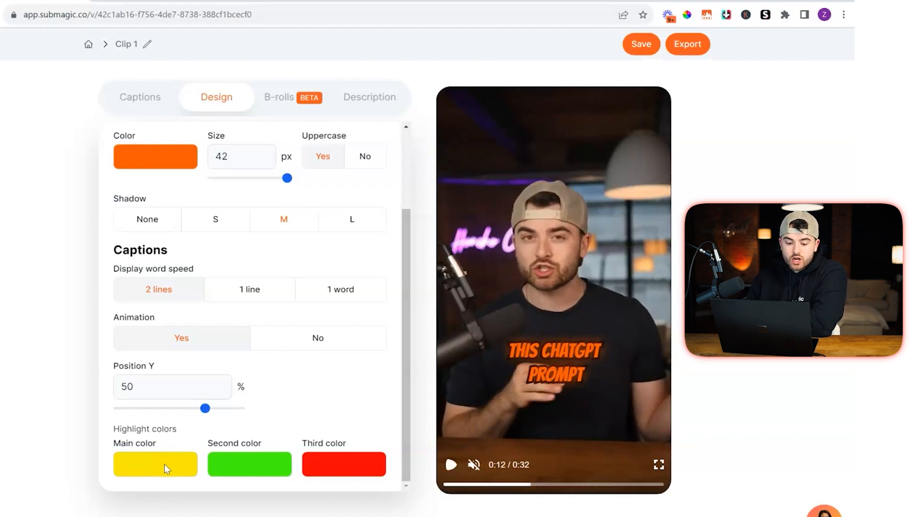
# Highlight the word "prompt" in the first caption with the yellow main highlight color
pyautogui.scroll(3, 252, 410)
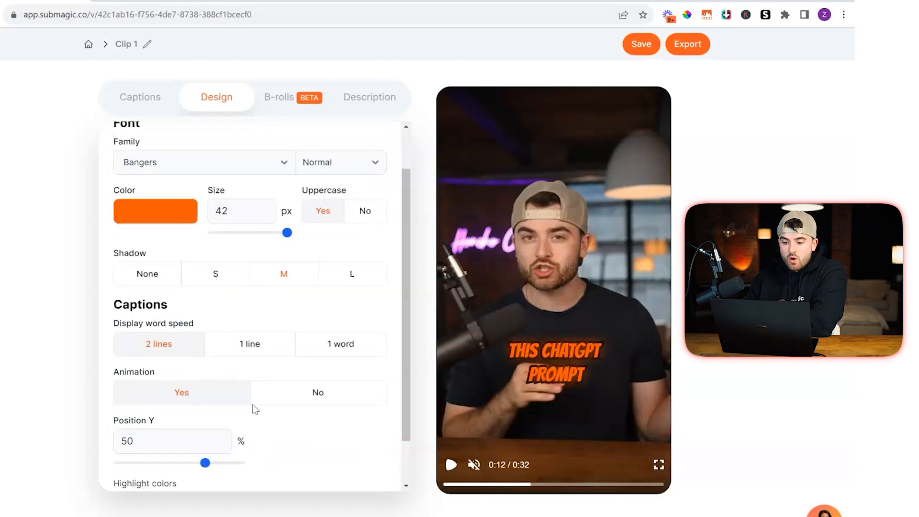
pyautogui.scroll(-3, 254, 410)
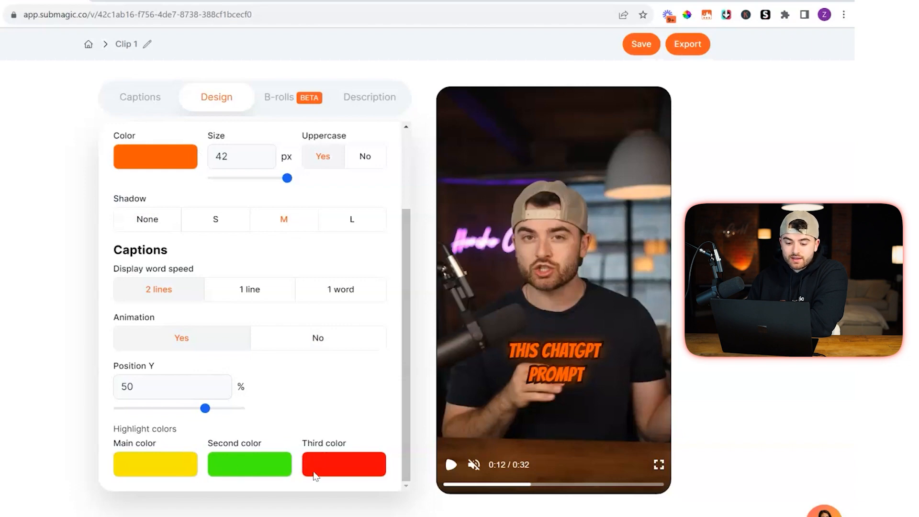
pyautogui.click(147, 91)
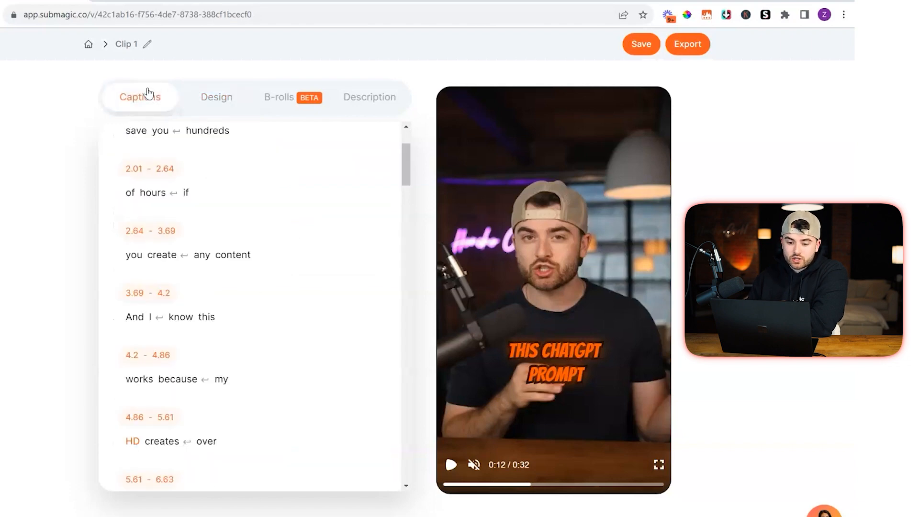
pyautogui.scroll(-3, 257, 261)
pyautogui.scroll(-6, 258, 261)
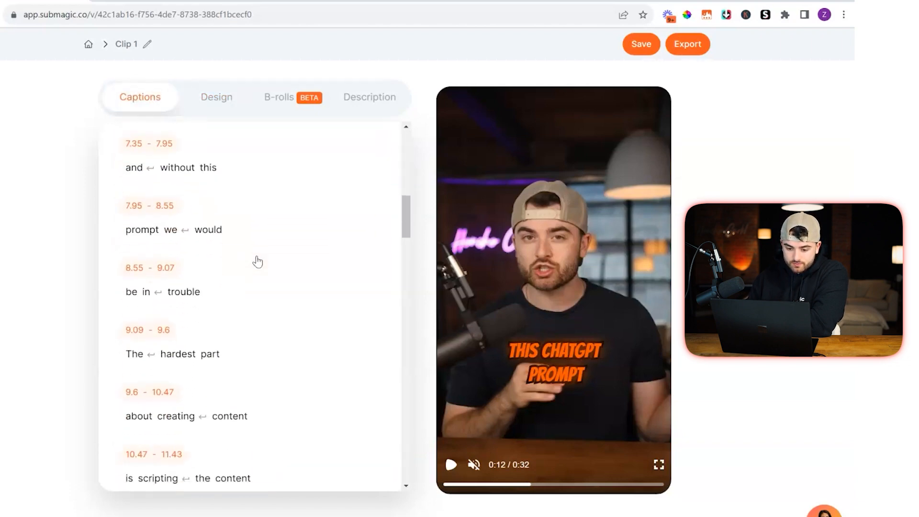
pyautogui.scroll(12, 259, 260)
pyautogui.click(229, 176)
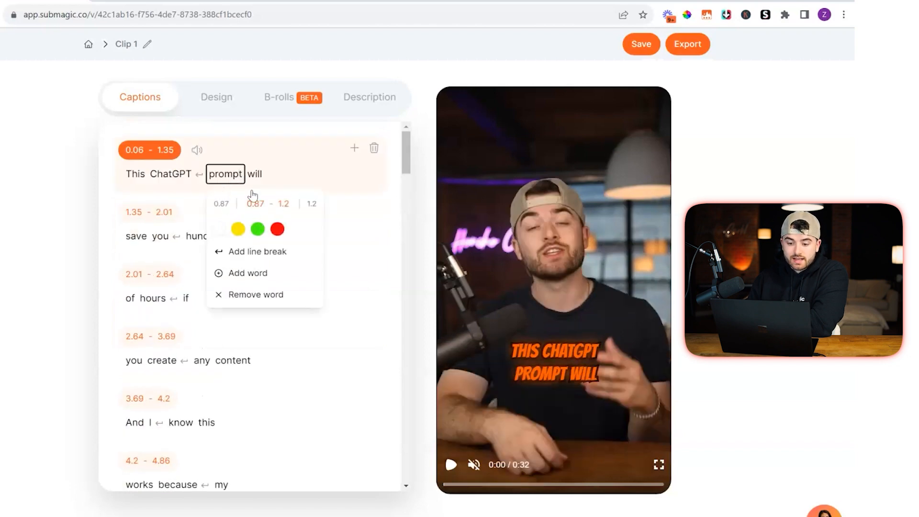
pyautogui.click(238, 181)
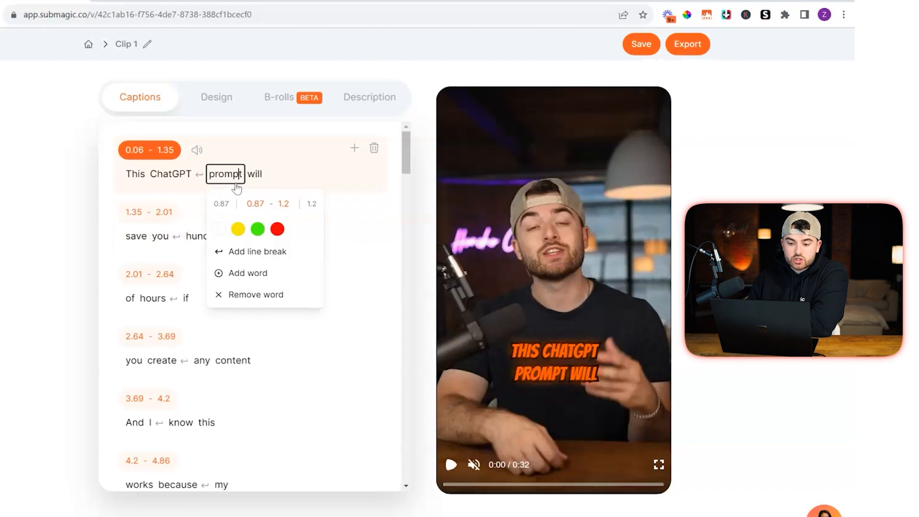
pyautogui.click(238, 230)
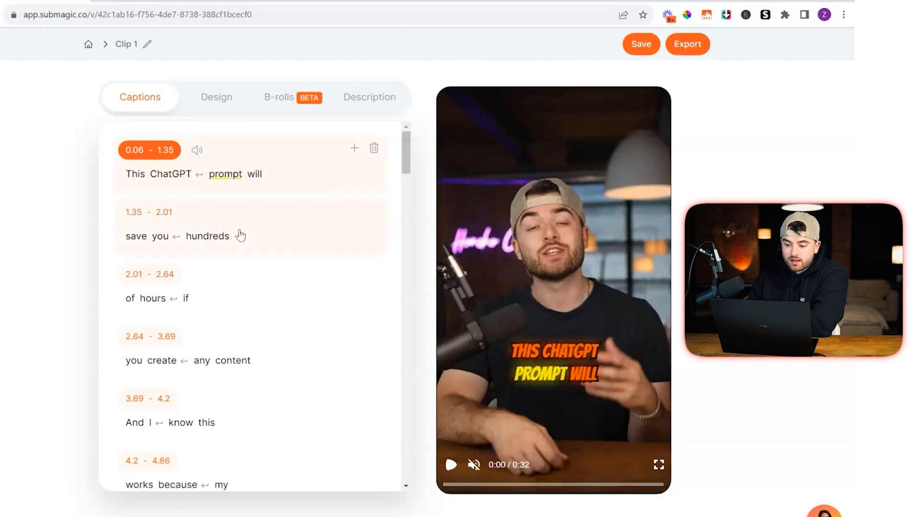
# Highlight "100" in the caption "100 scripts per week" with the green second highlight color
pyautogui.scroll(-6, 171, 286)
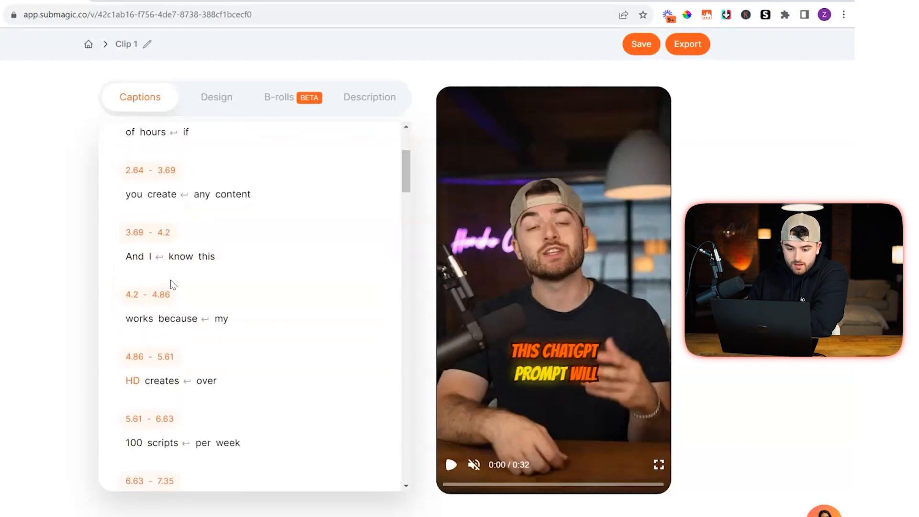
pyautogui.scroll(-1, 171, 286)
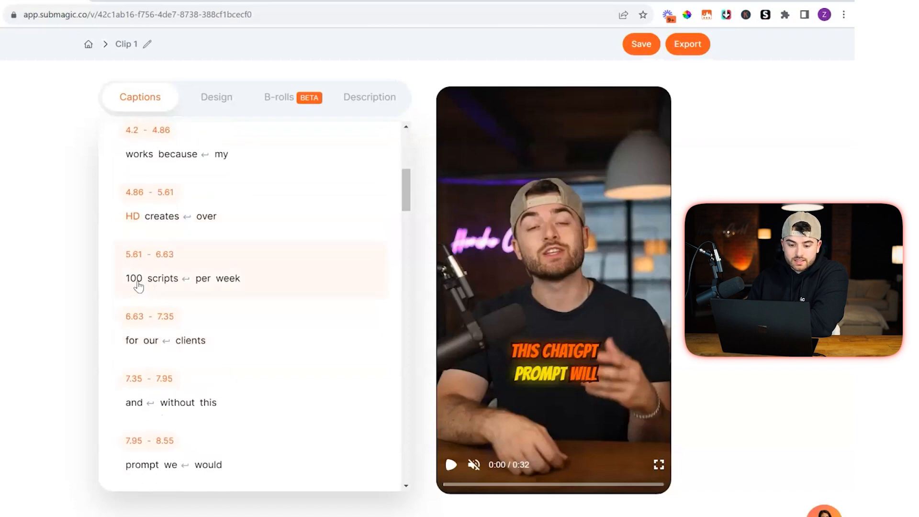
pyautogui.click(136, 278)
pyautogui.click(174, 332)
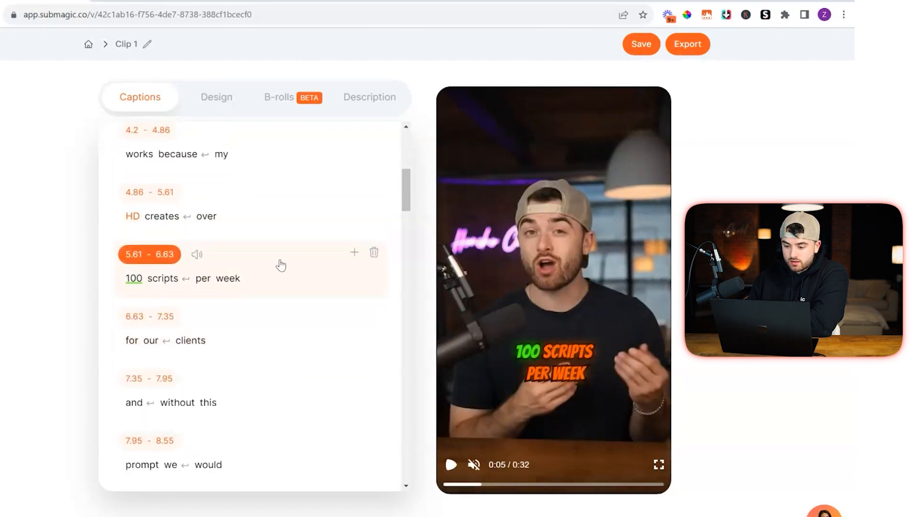
# Highlight "scripting" in the caption "is scripting the content" with the red third highlight color
pyautogui.scroll(-7, 280, 264)
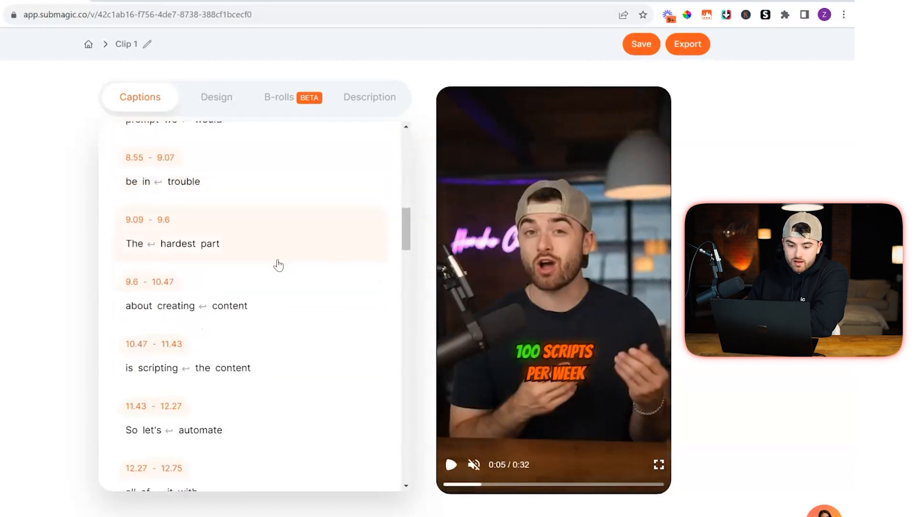
pyautogui.click(153, 369)
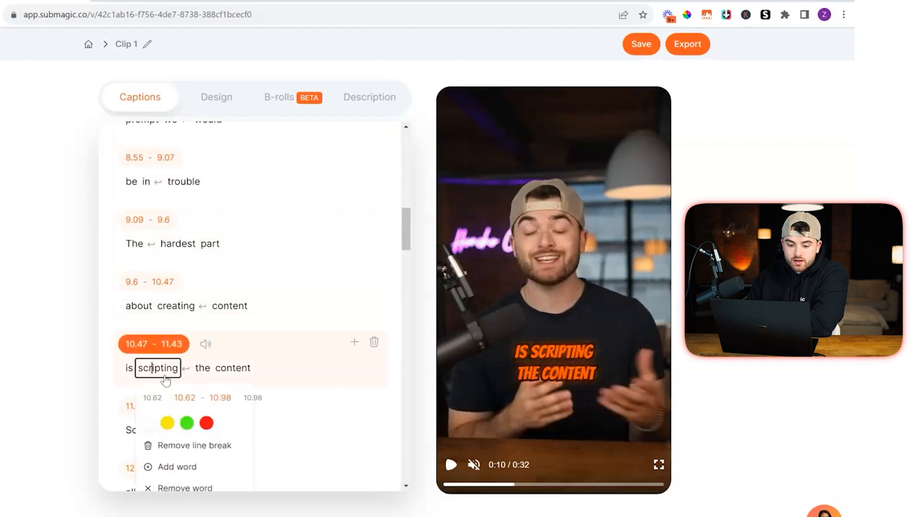
pyautogui.click(206, 423)
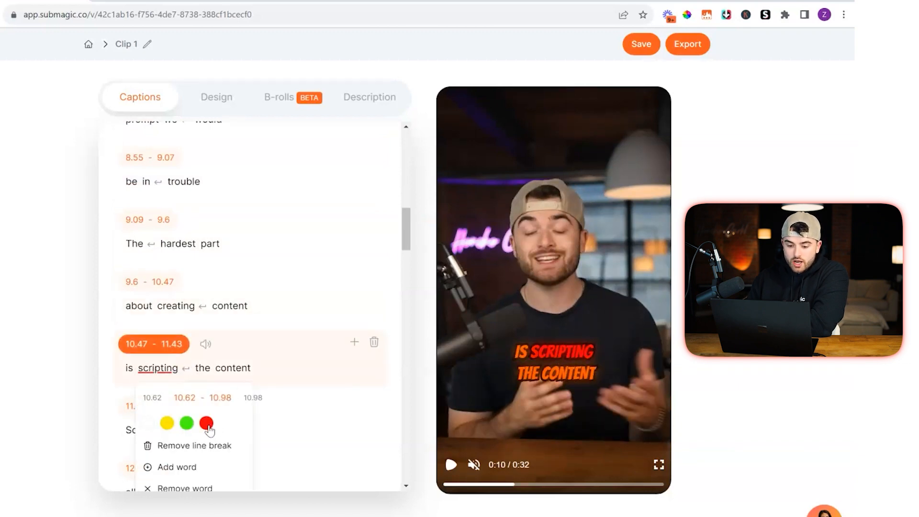
pyautogui.click(311, 261)
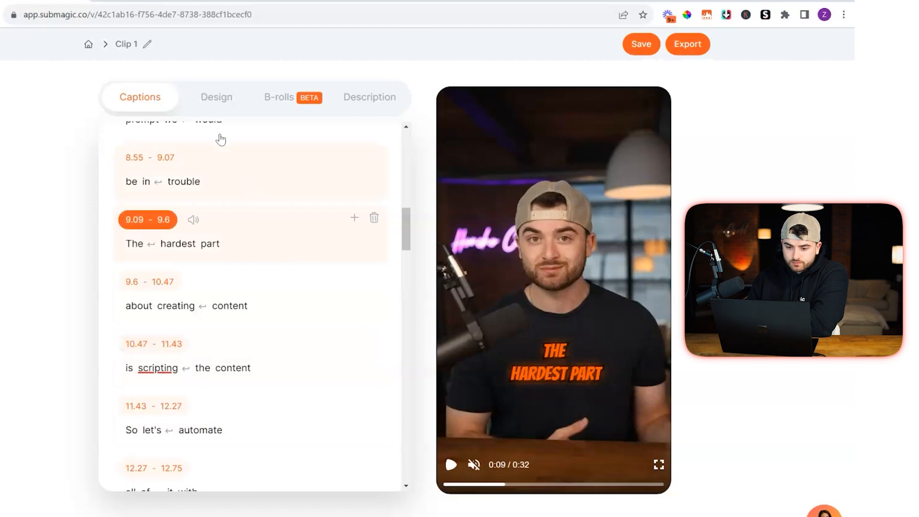
# Change the main highlight color in the caption design from the color palette to pink
pyautogui.click(217, 101)
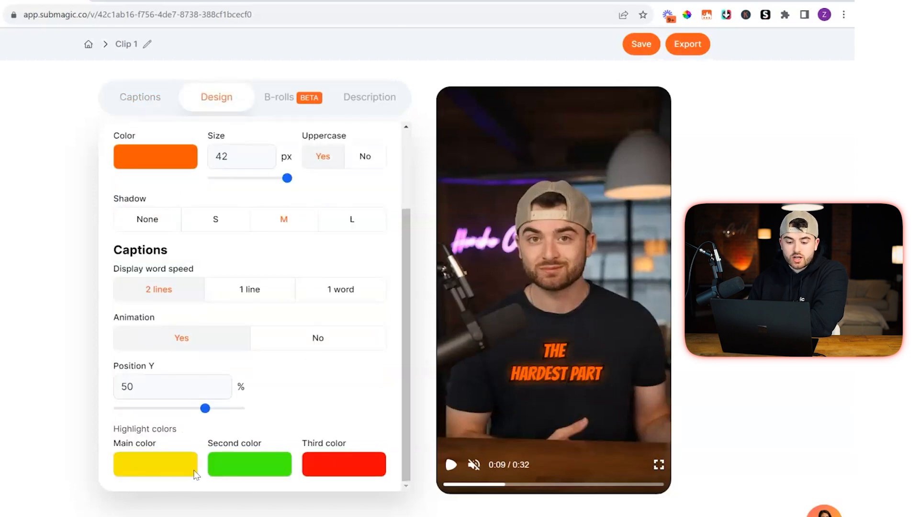
pyautogui.click(161, 465)
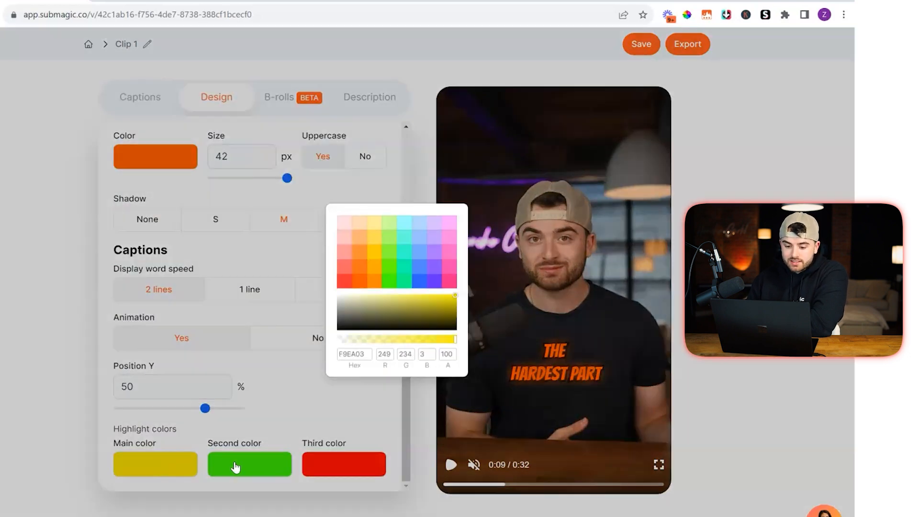
pyautogui.click(449, 283)
pyautogui.click(351, 471)
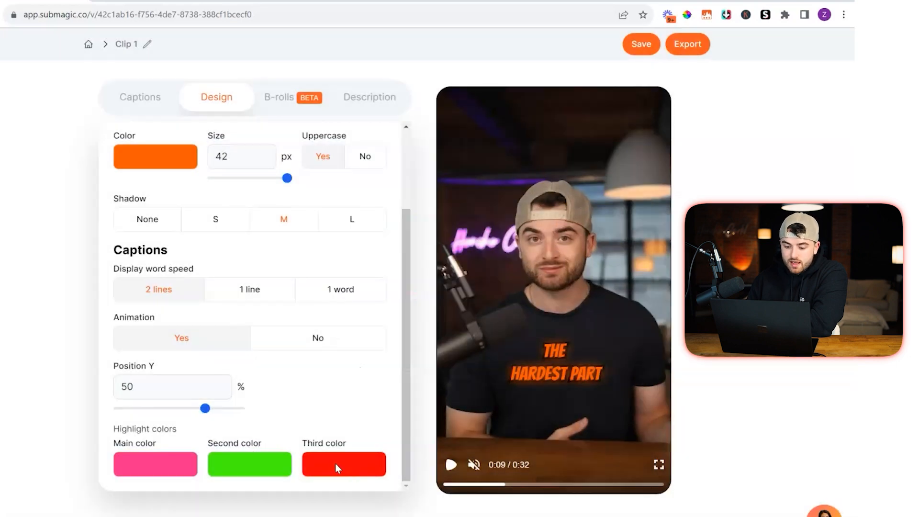
# Change the third highlight color to light cyan and return to the list of caption lines
pyautogui.click(337, 468)
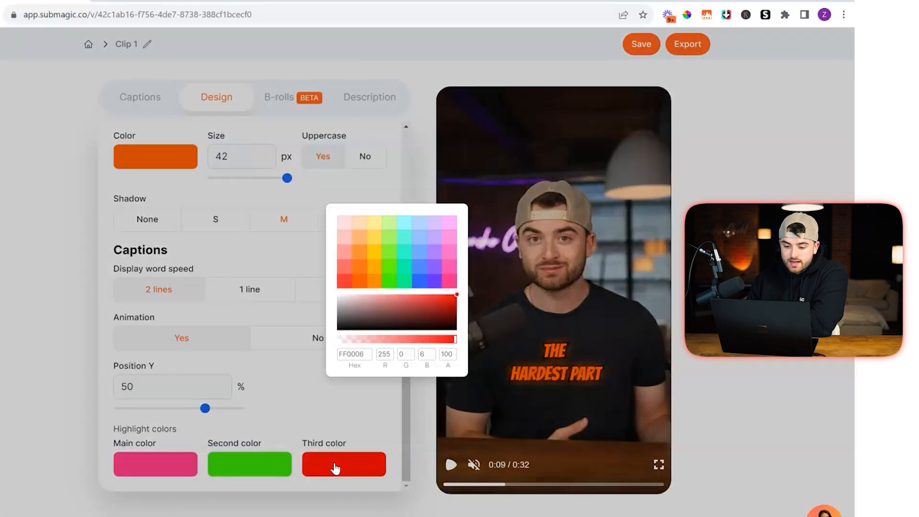
pyautogui.click(410, 228)
pyautogui.click(285, 380)
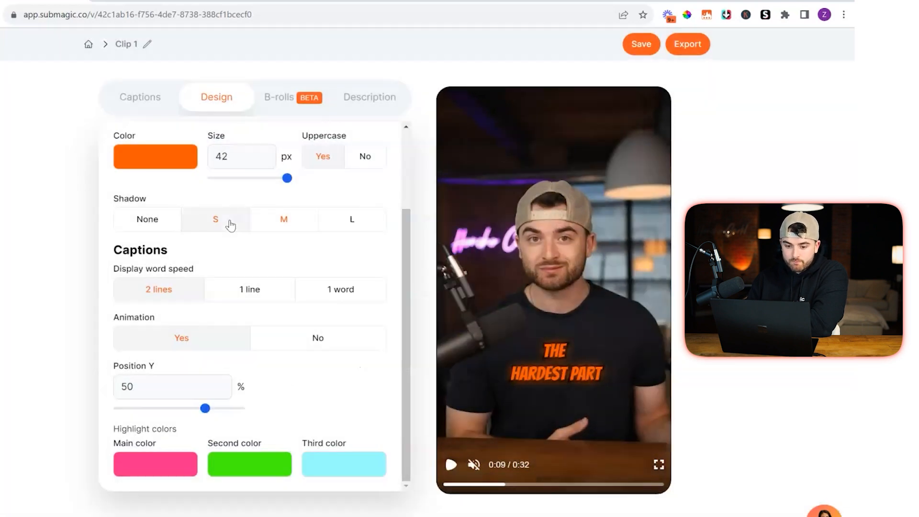
pyautogui.click(141, 99)
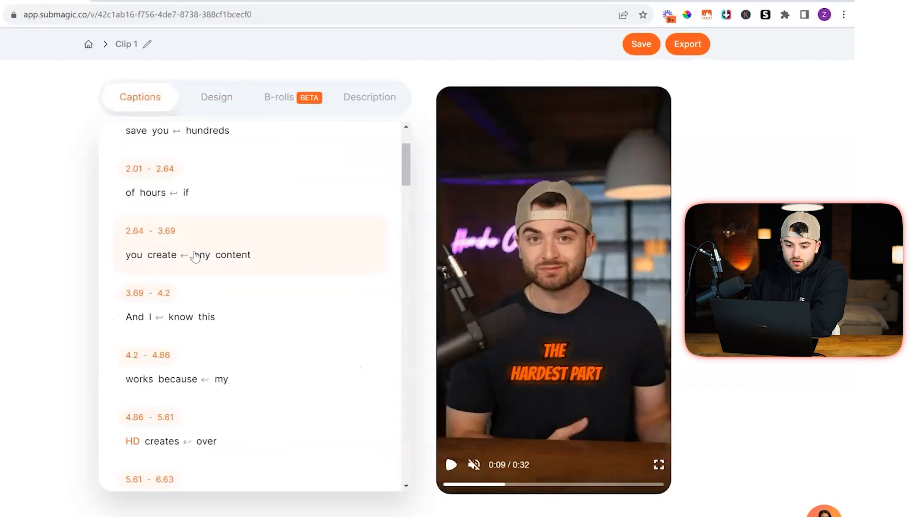
# Highlight "prompt" in the caption "This ChatGPT prompt will" in pink and "hundreds" in "save you hundreds" in light cyan
pyautogui.scroll(2, 217, 229)
pyautogui.click(221, 176)
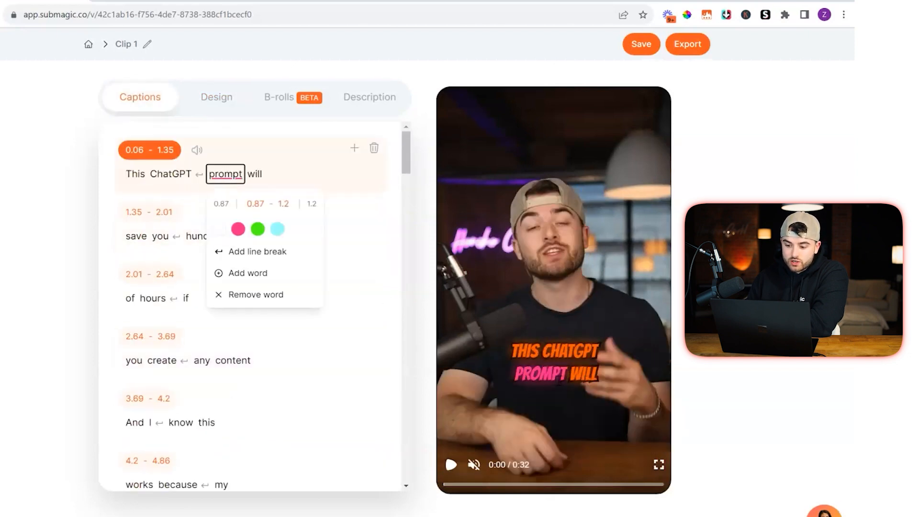
pyautogui.click(268, 349)
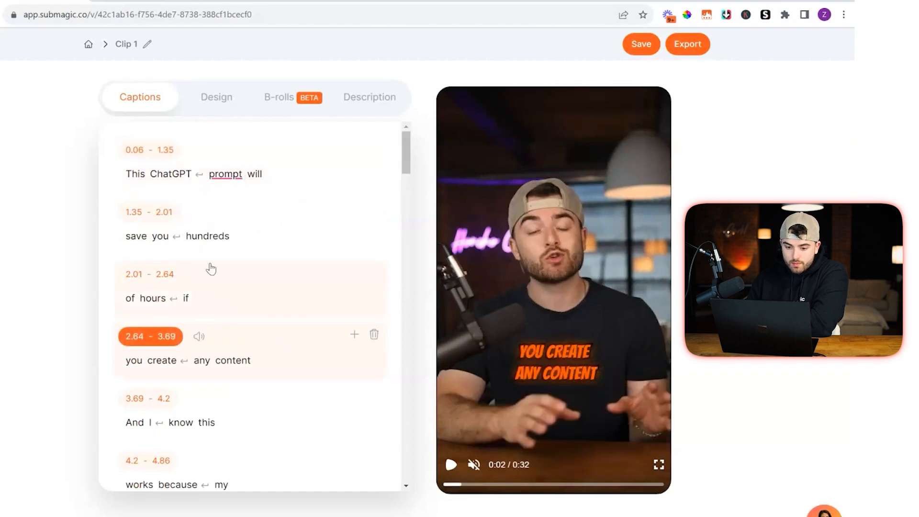
pyautogui.click(210, 240)
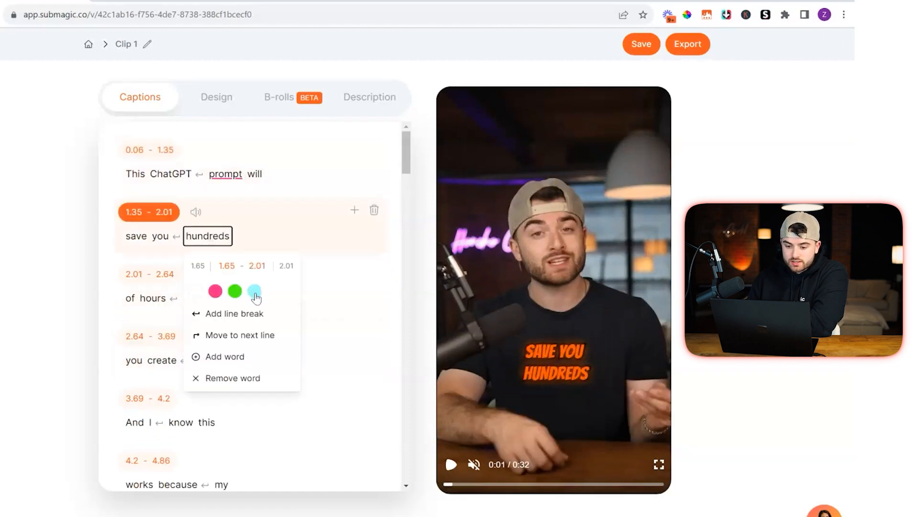
pyautogui.click(254, 291)
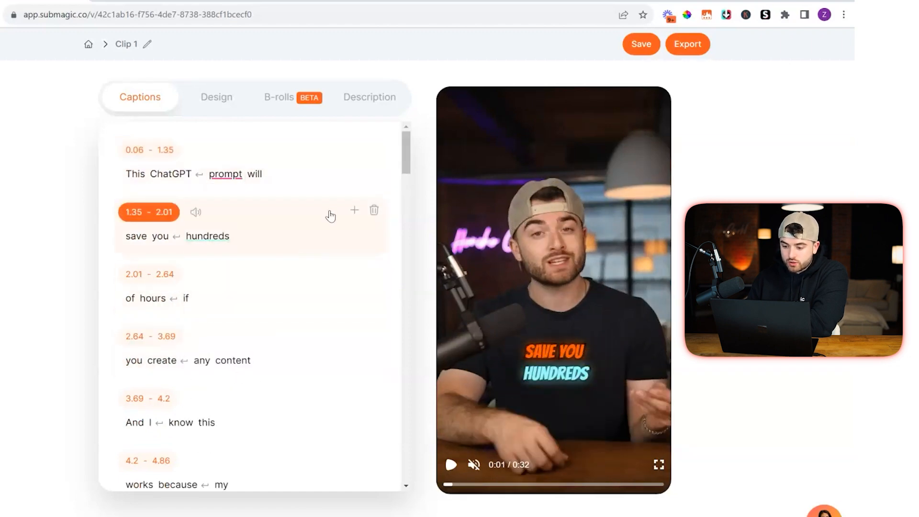
# Highlight "create" in the caption "you create any content" with the green second highlight color
pyautogui.click(164, 361)
pyautogui.click(196, 416)
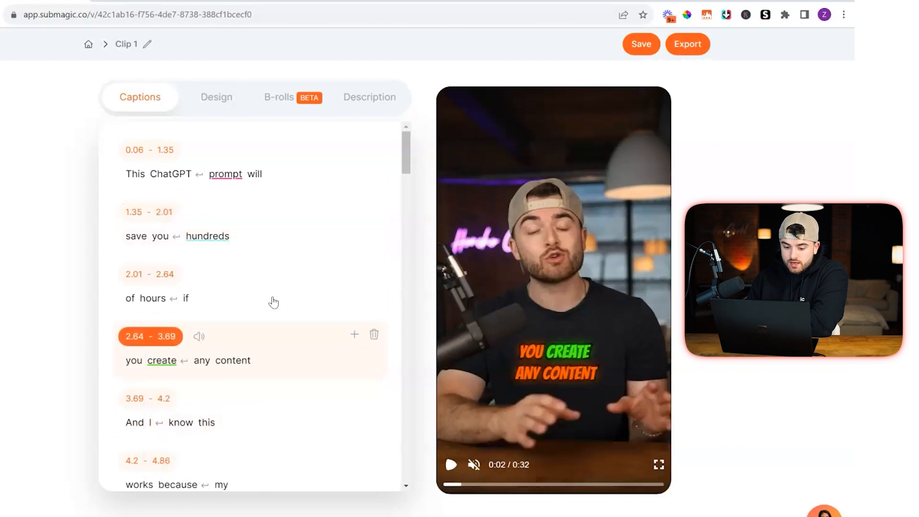
pyautogui.click(281, 287)
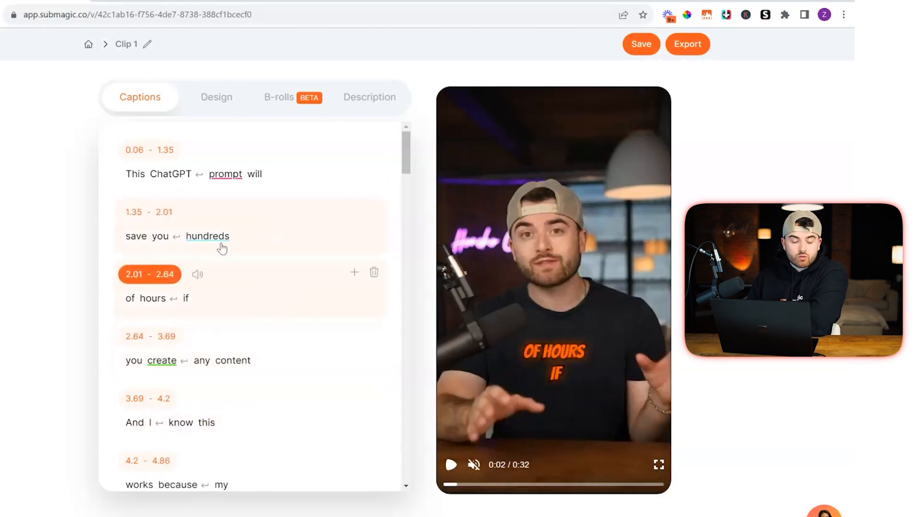
pyautogui.scroll(-4, 206, 302)
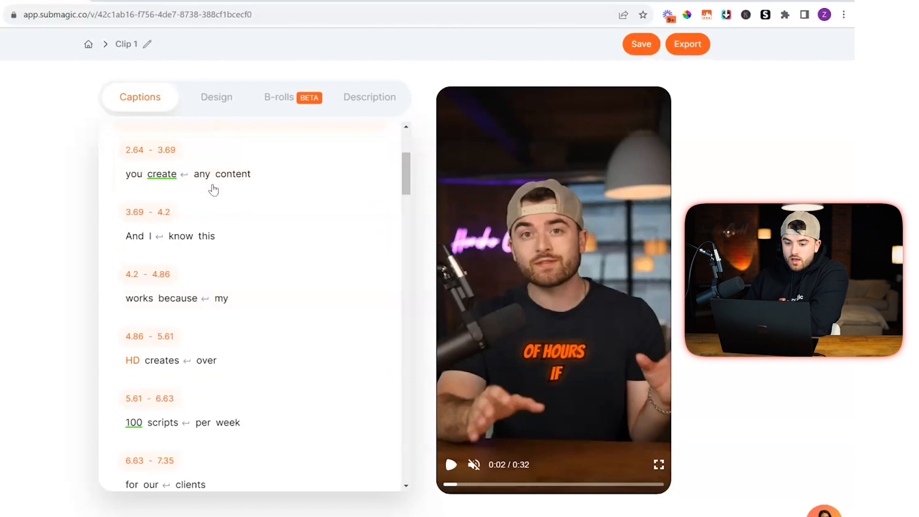
pyautogui.scroll(4, 214, 190)
# Return to the caption design settings and rename the custom theme to "New caption style"
pyautogui.click(221, 95)
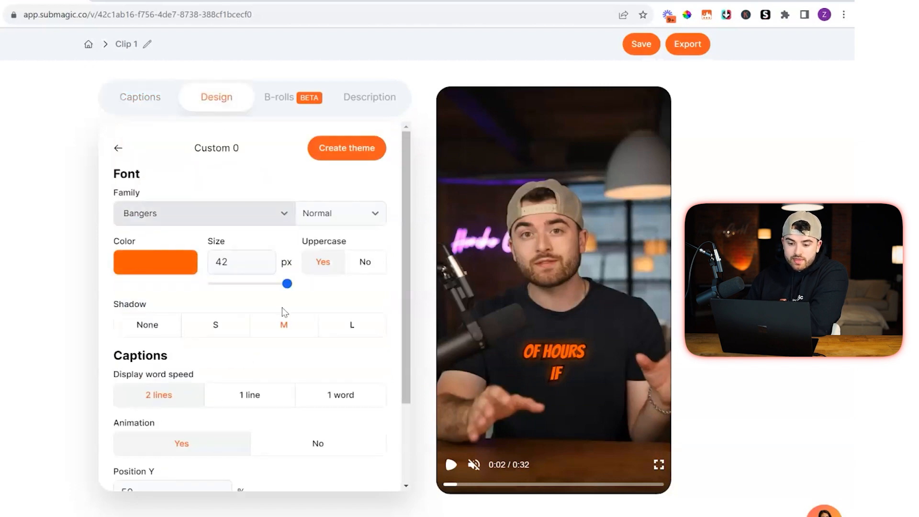
pyautogui.scroll(-2, 283, 311)
pyautogui.scroll(2, 284, 312)
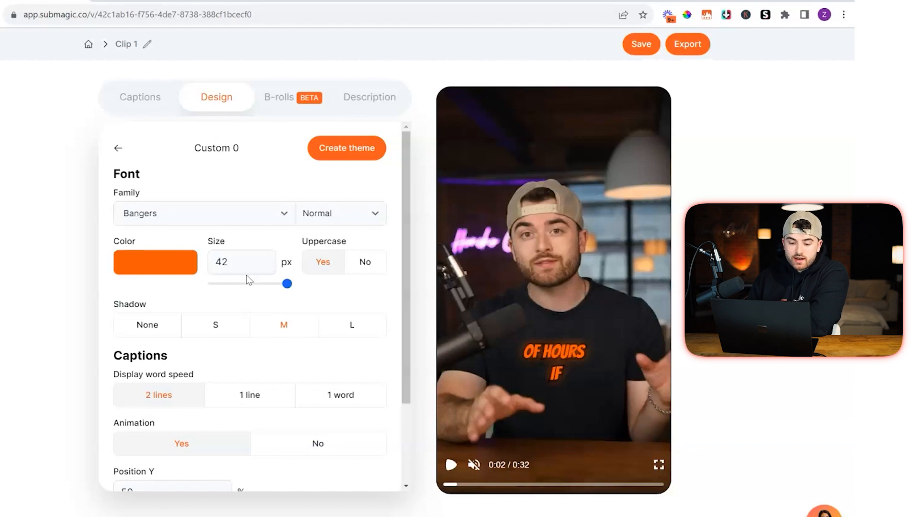
pyautogui.click(241, 152)
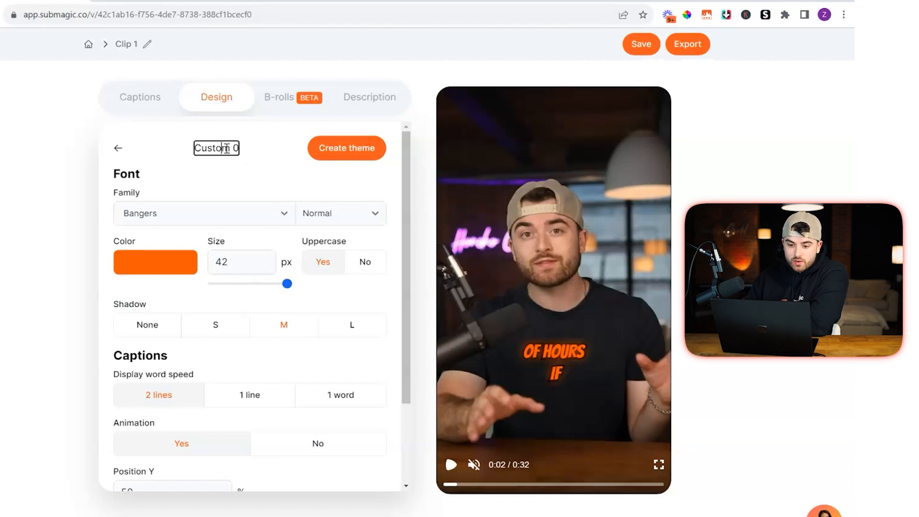
pyautogui.hotkey('ctrl', 'a')
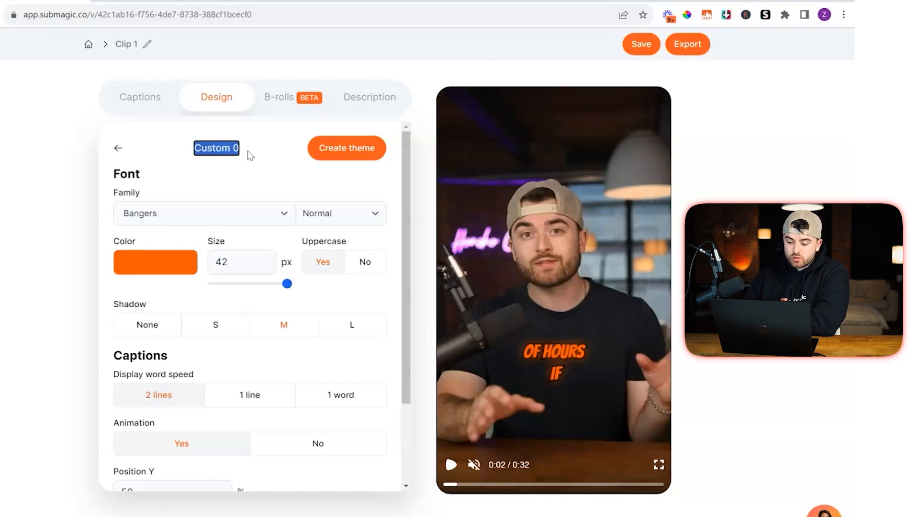
pyautogui.press('BackSpace')
pyautogui.write('New c')
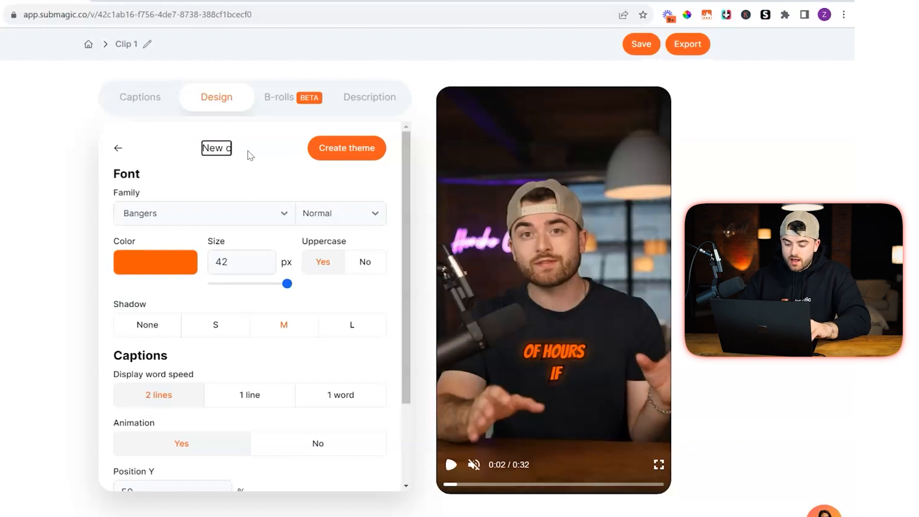
pyautogui.write('aption style')
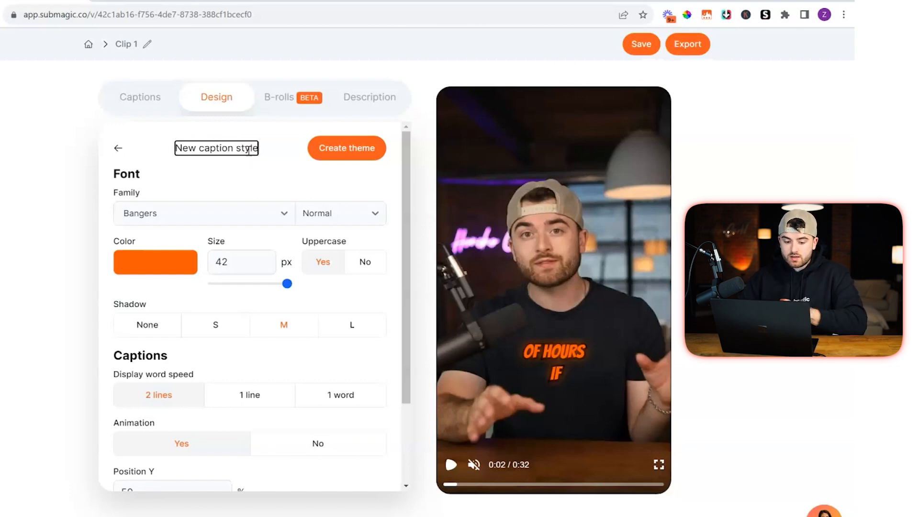
# Create the theme from the customized settings and apply it to the captions
pyautogui.click(353, 152)
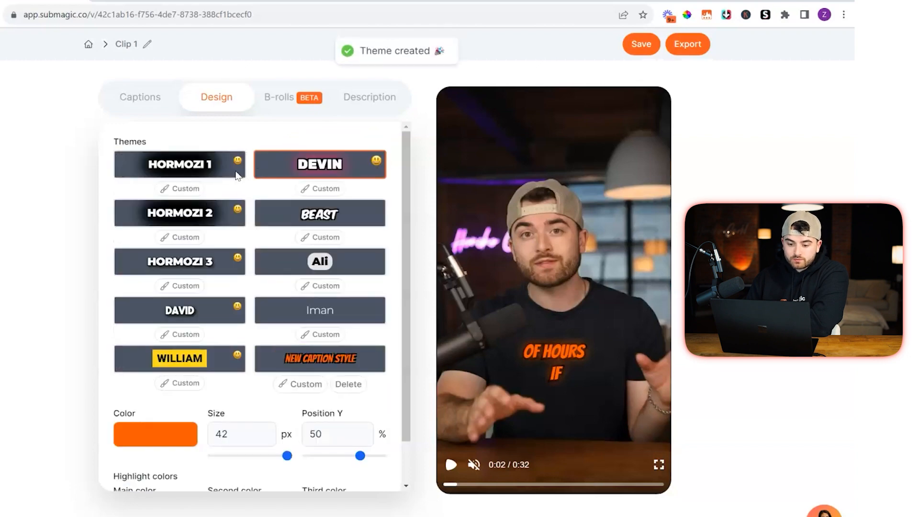
pyautogui.click(301, 367)
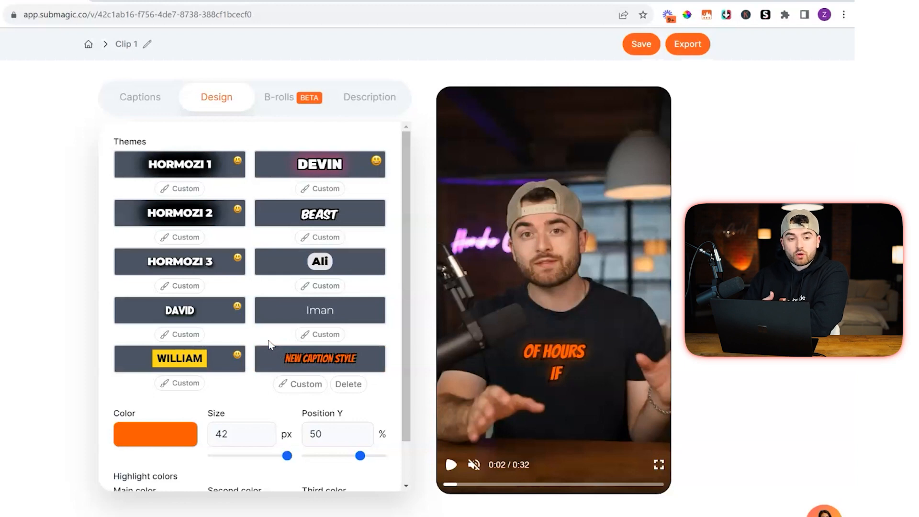
pyautogui.click(292, 365)
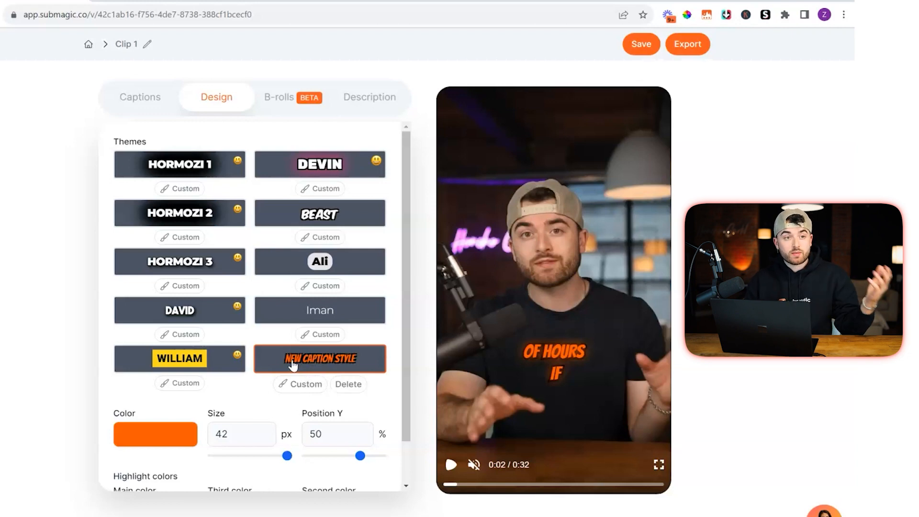
# Try the Beast, Ali, Iman and Devin themes on the captions, and switch back to New caption style
pyautogui.click(310, 215)
pyautogui.click(290, 261)
pyautogui.click(288, 310)
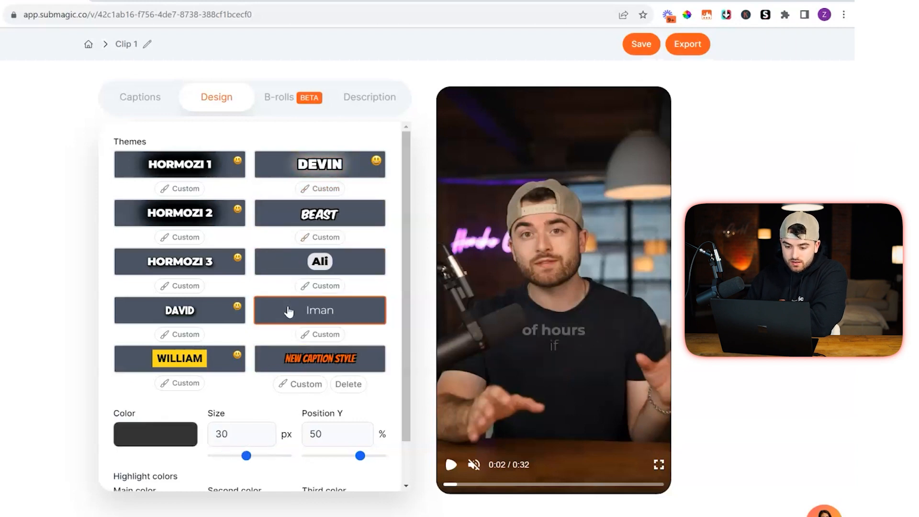
pyautogui.click(292, 216)
pyautogui.click(296, 177)
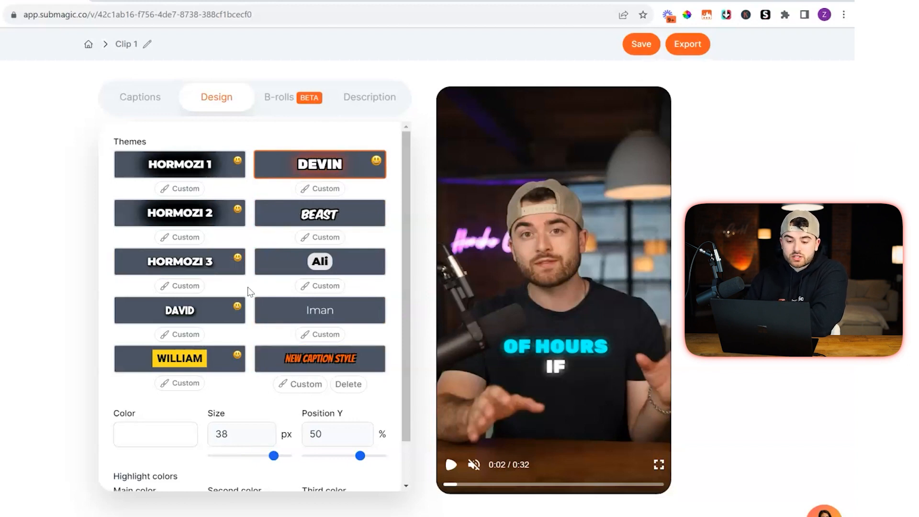
pyautogui.click(280, 357)
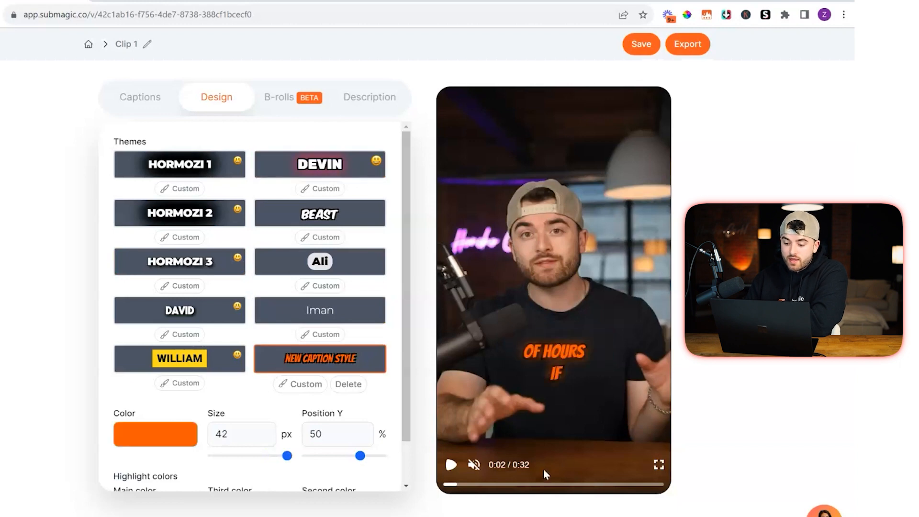
# Play a short section of the video about a third of the way through to check the styled captions
pyautogui.click(517, 484)
pyautogui.click(451, 464)
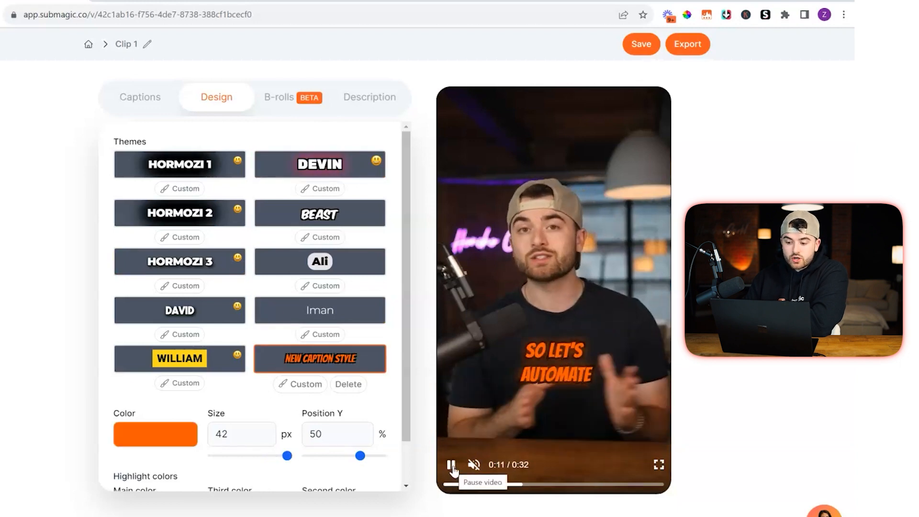
pyautogui.click(451, 464)
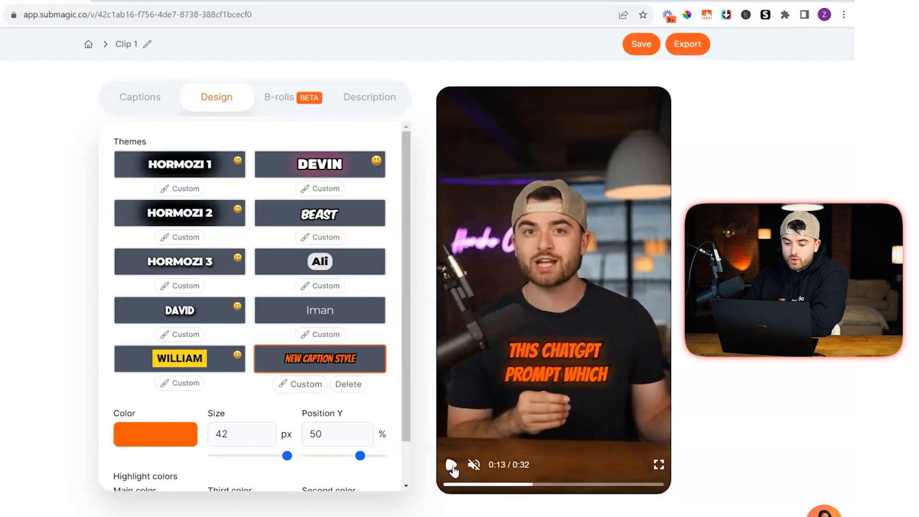
# Export the captioned video
pyautogui.click(678, 42)
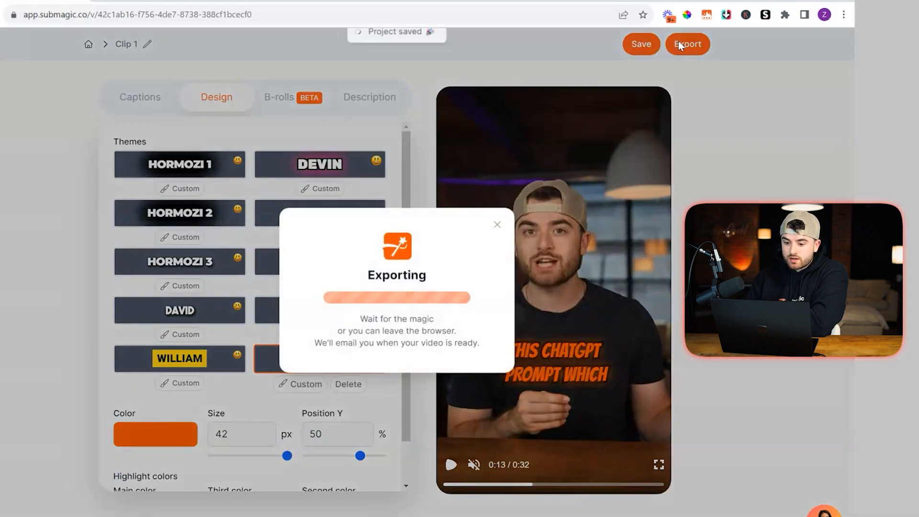